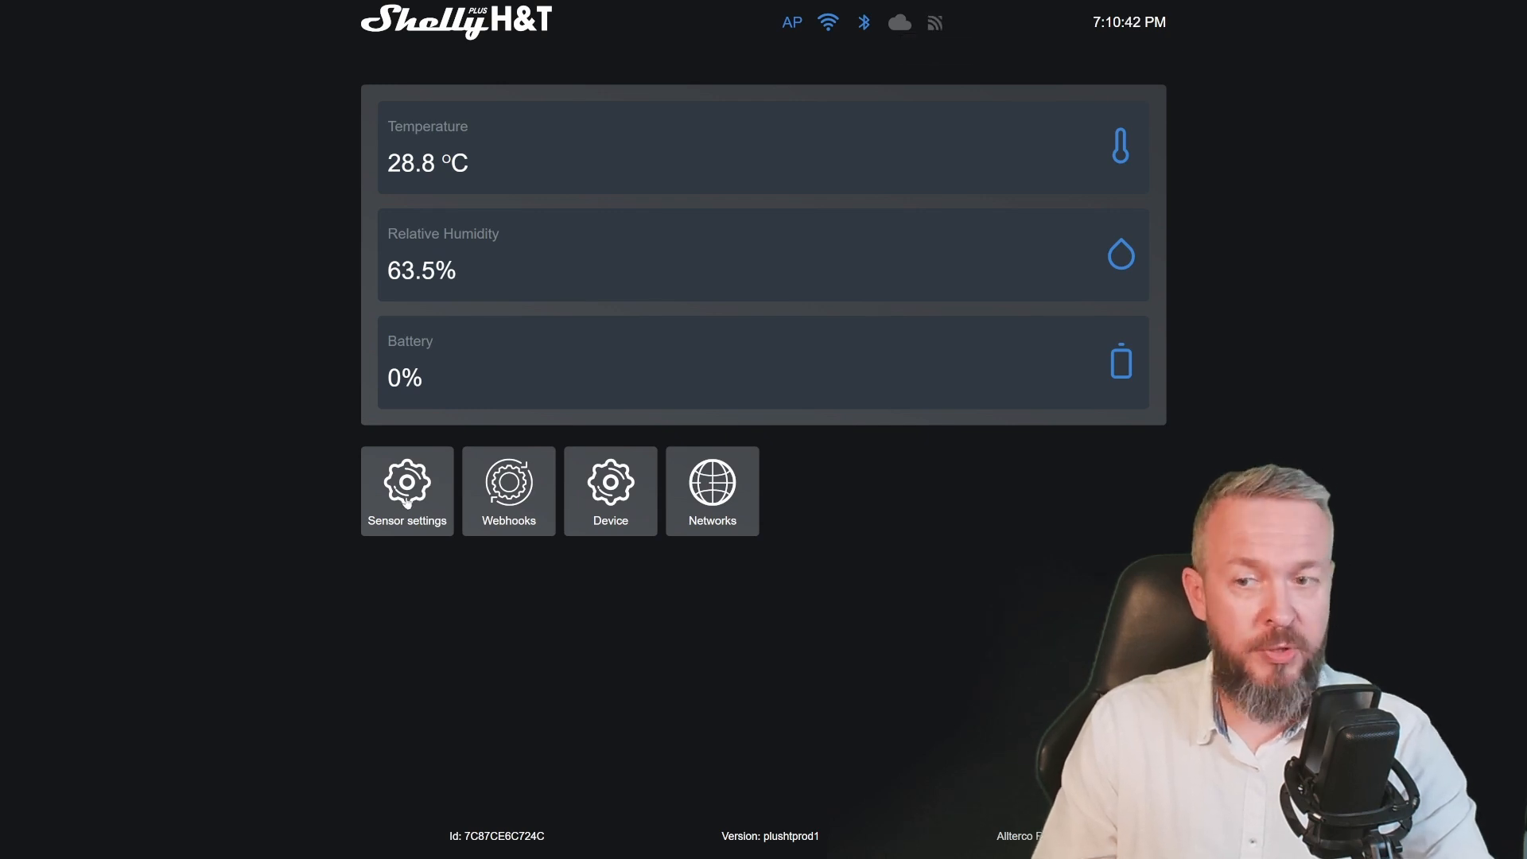
Review the temperature unit in Sensor settings and confirm it is Celsius
left_click(406, 491)
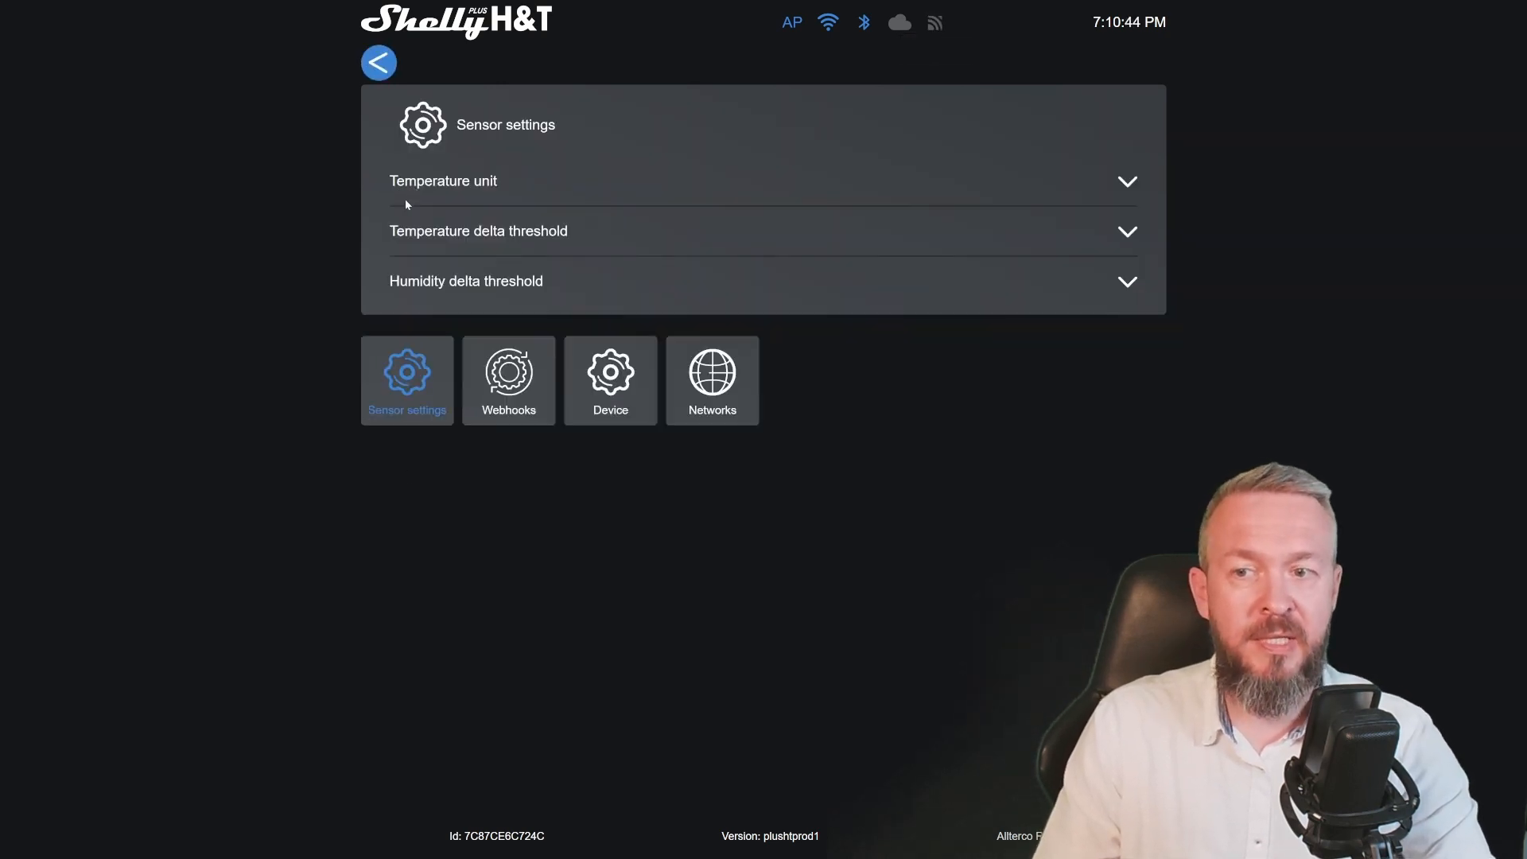
left_click(444, 185)
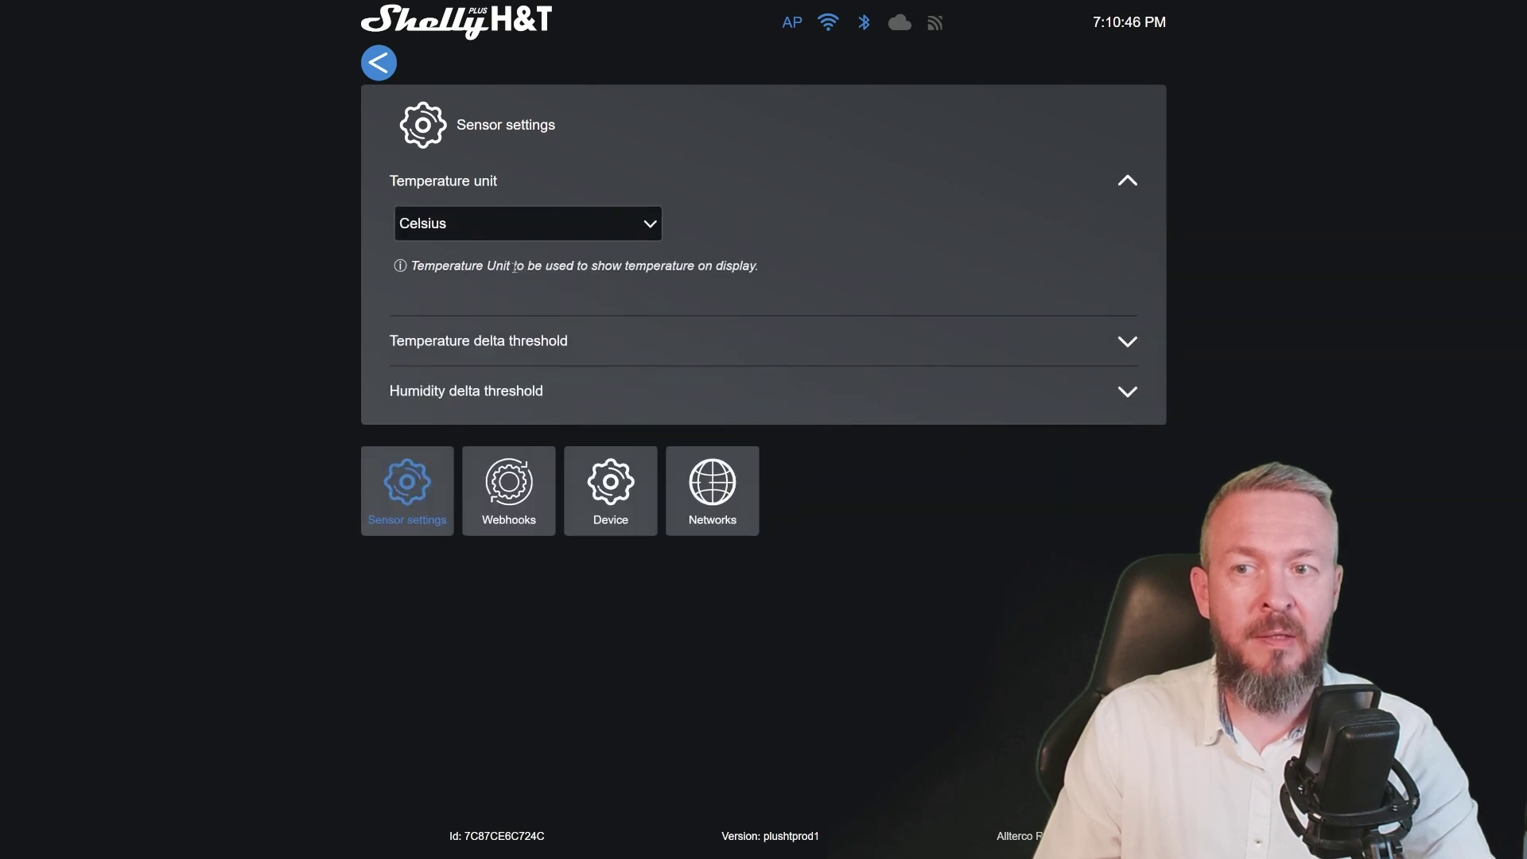
left_click(543, 224)
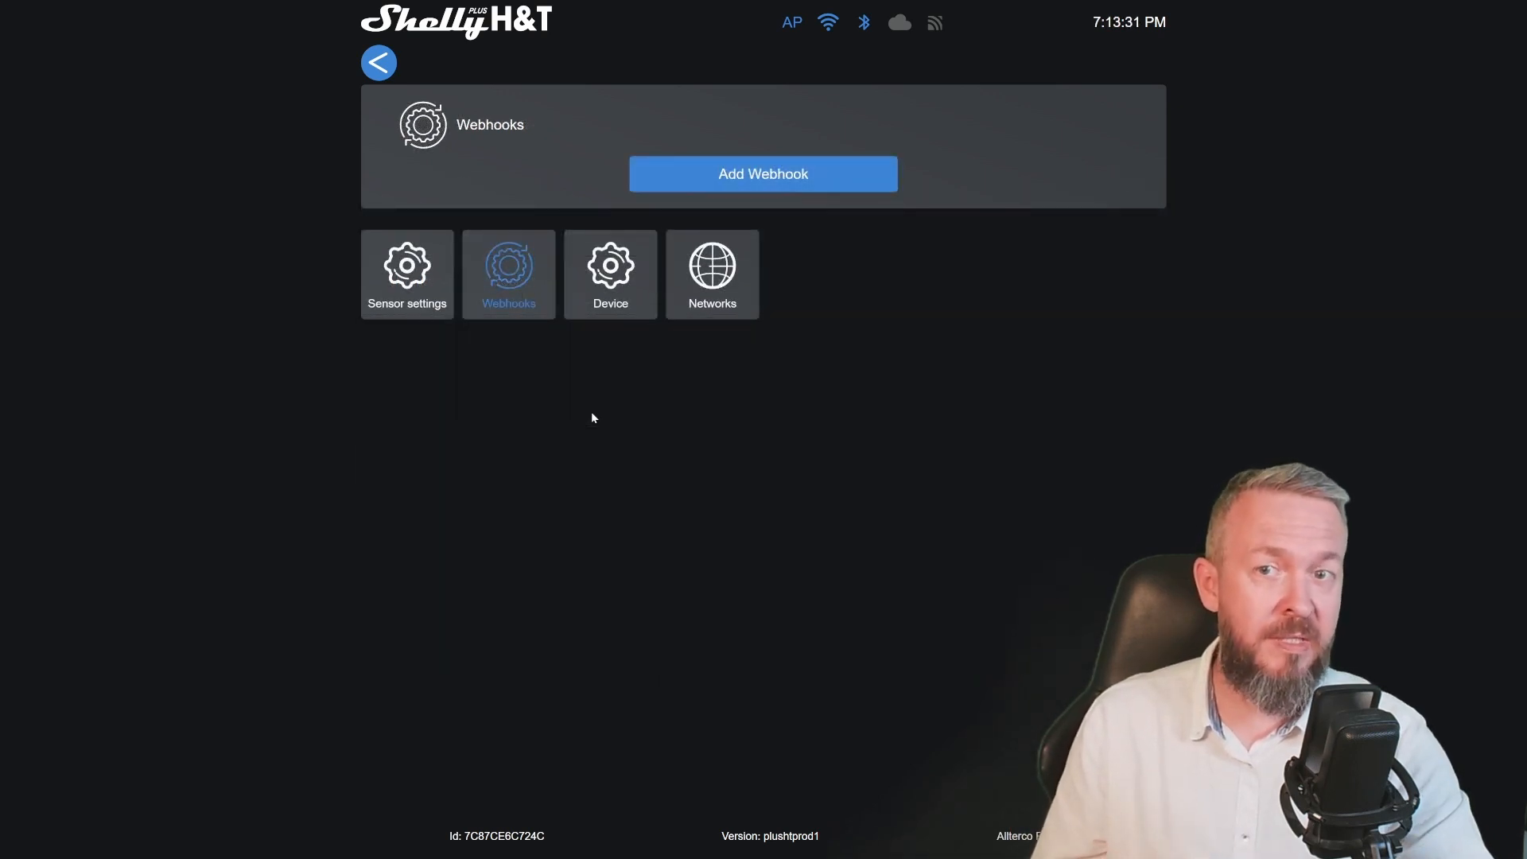
Start a new webhook, leaving its active time unchanged and Temperature change as the condition
left_click(664, 175)
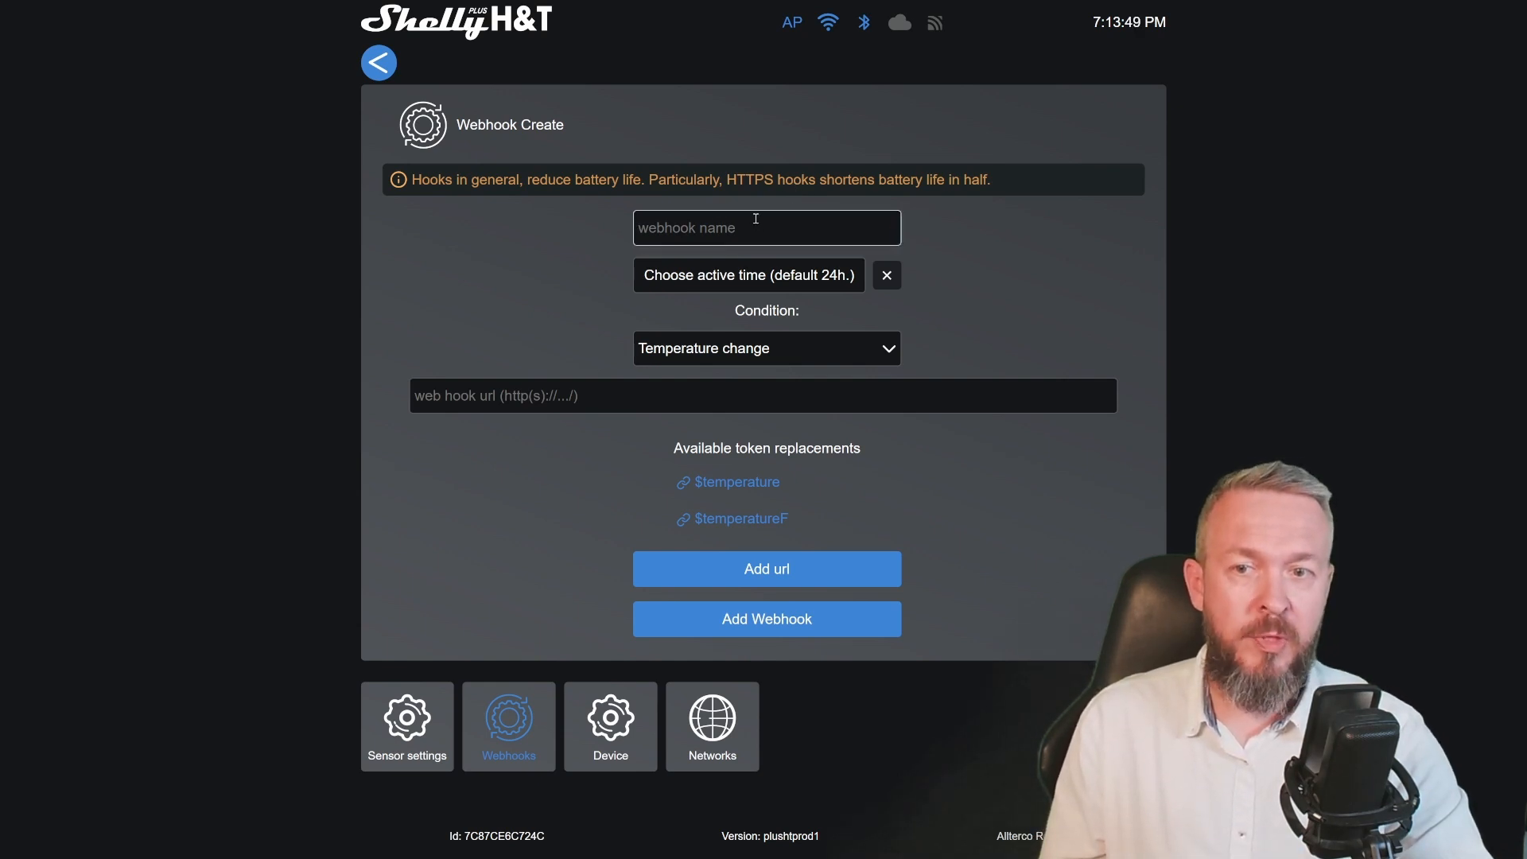
left_click(813, 273)
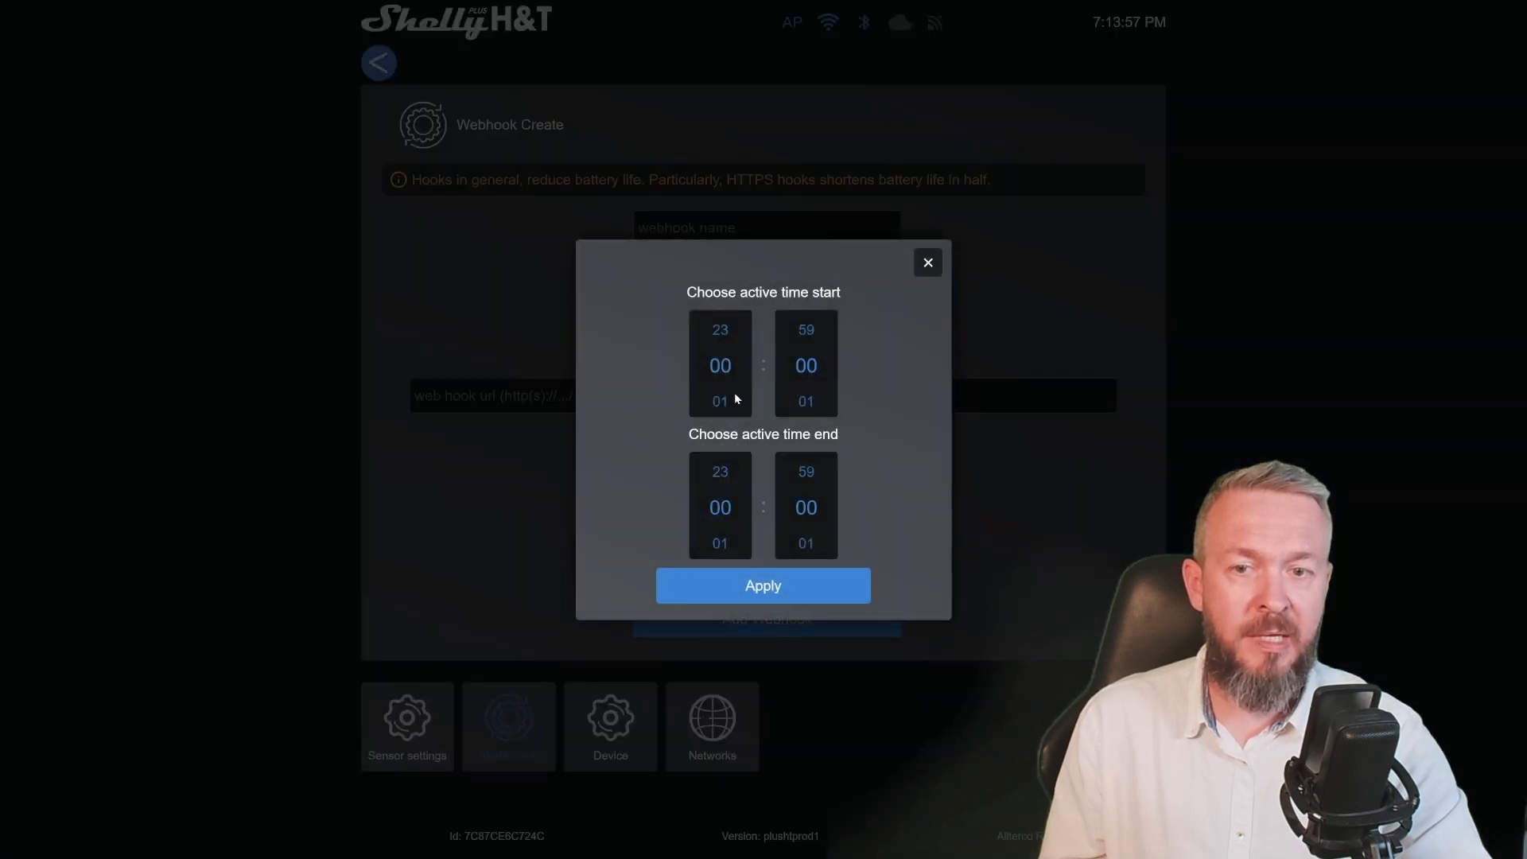
left_click(928, 262)
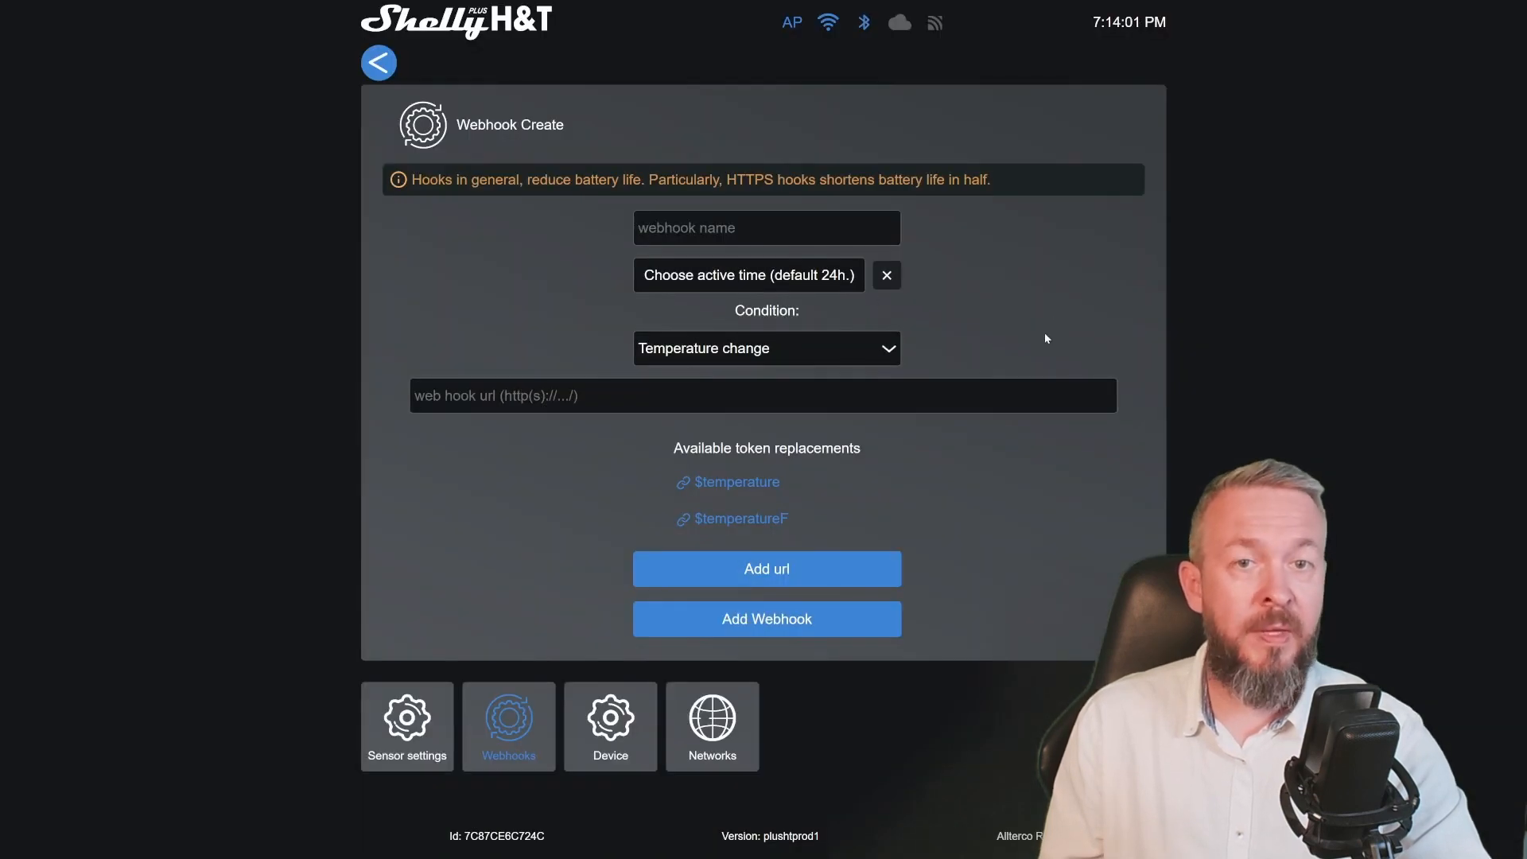
left_click(889, 349)
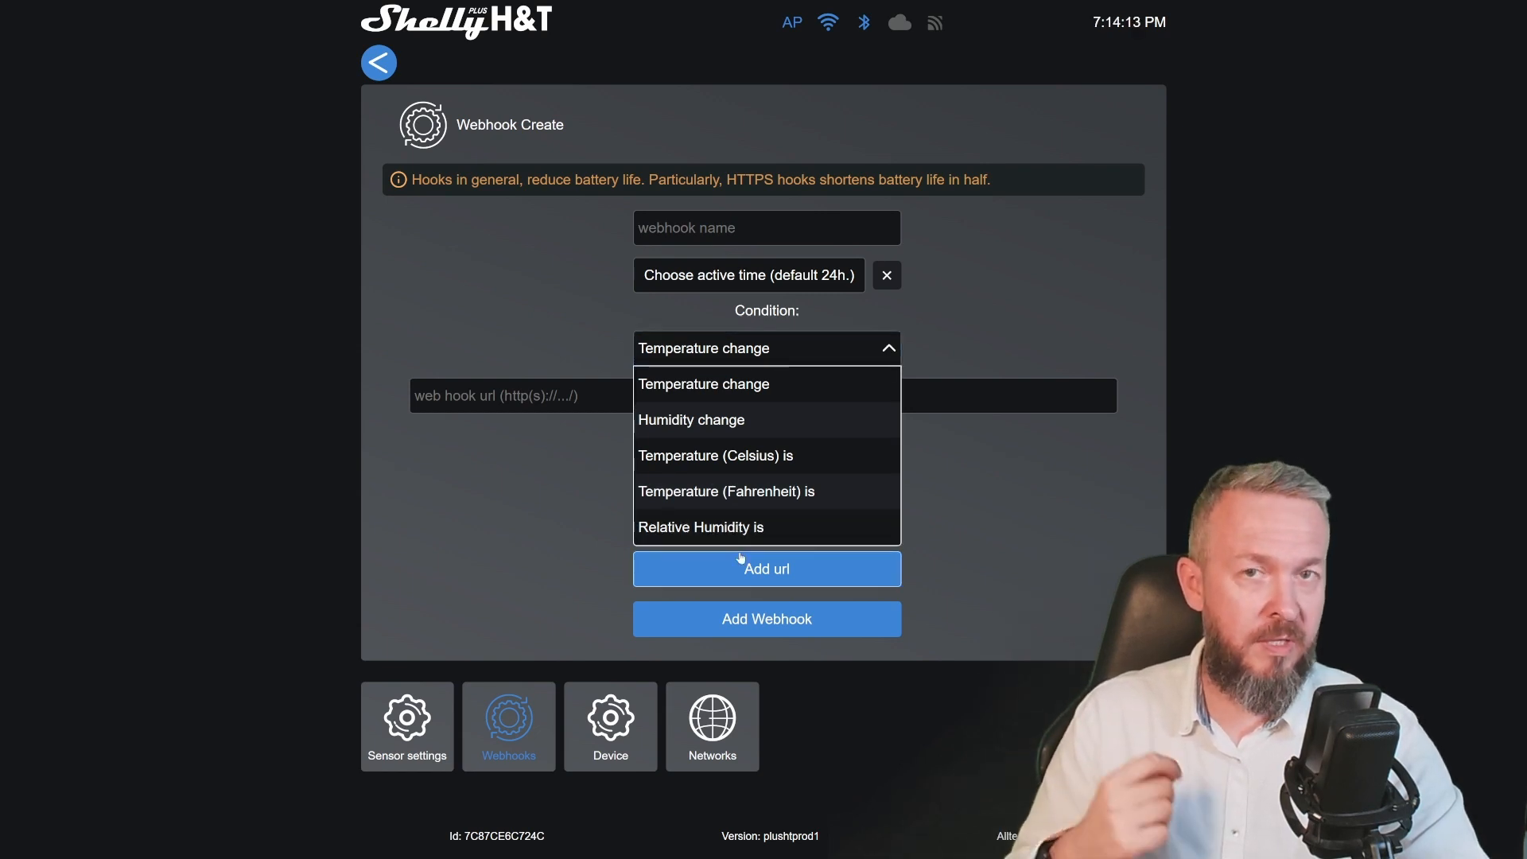
left_click(740, 558)
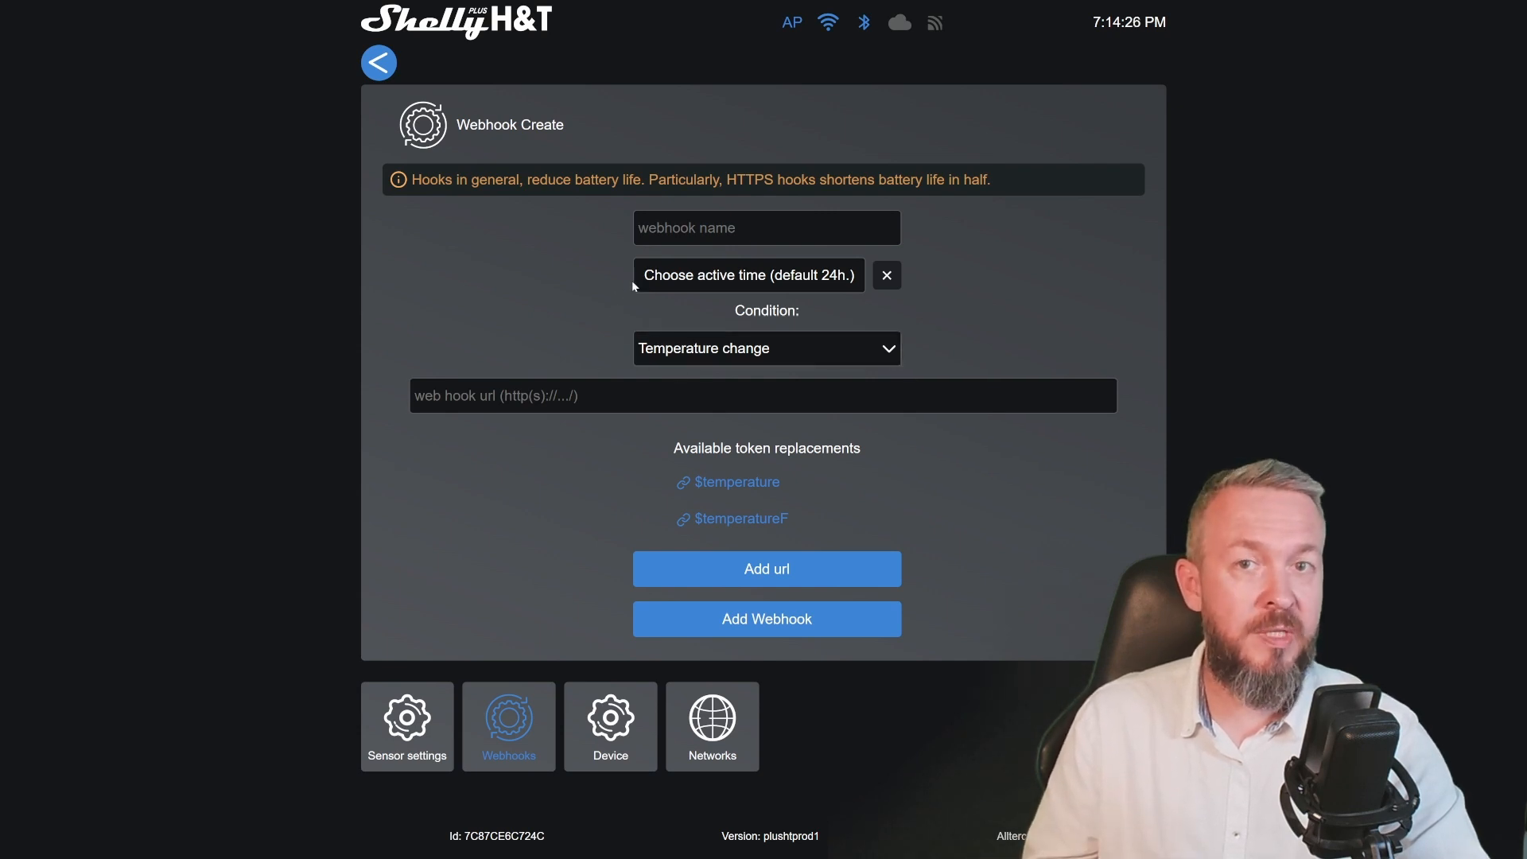
Inspect the URL field and copy the $temperature token without saving the webhook
left_click(478, 395)
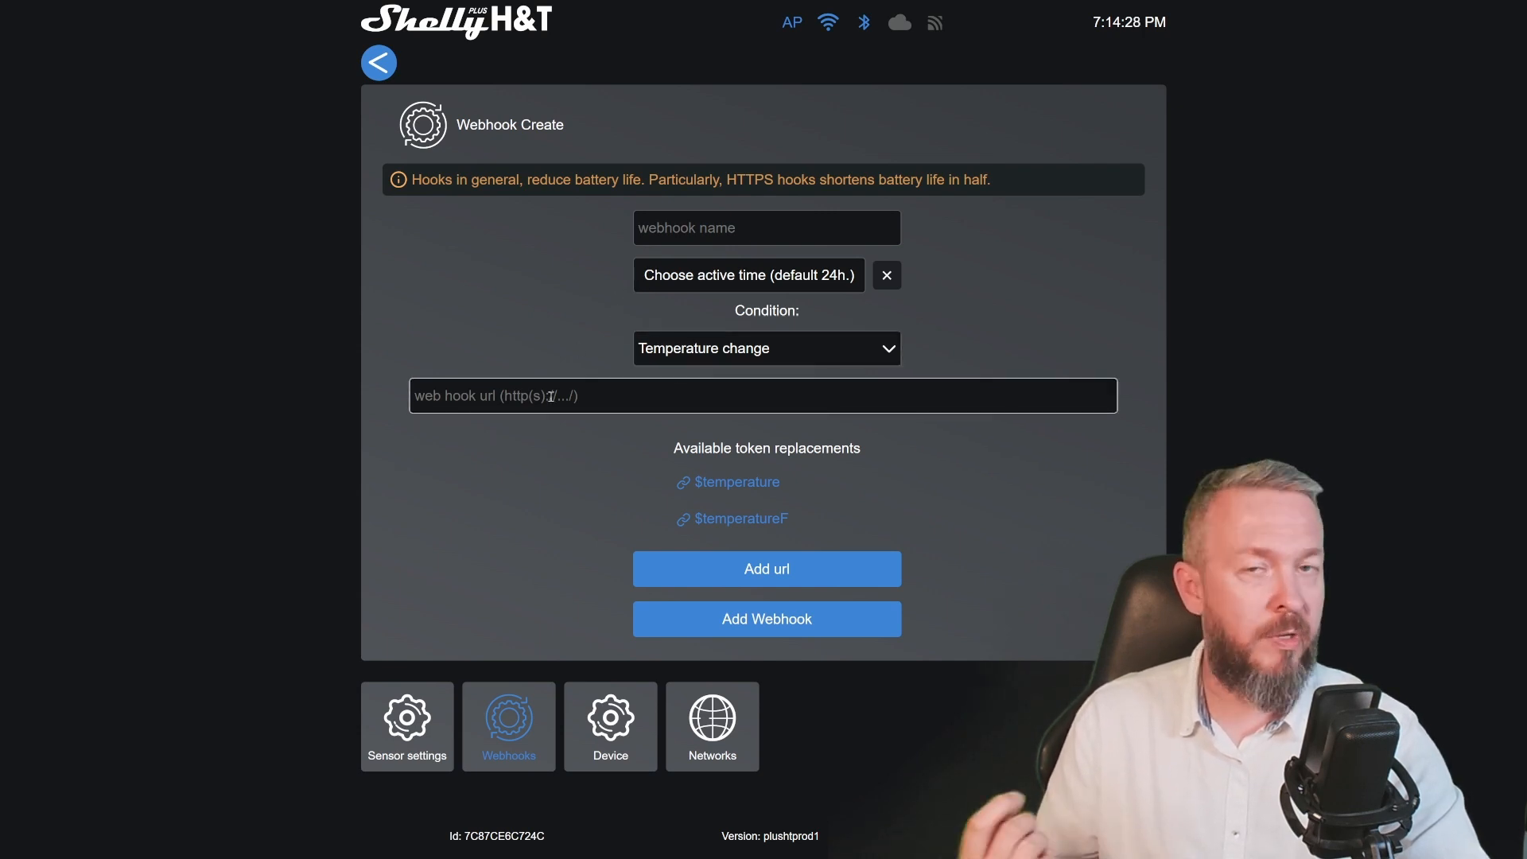
left_click(838, 488)
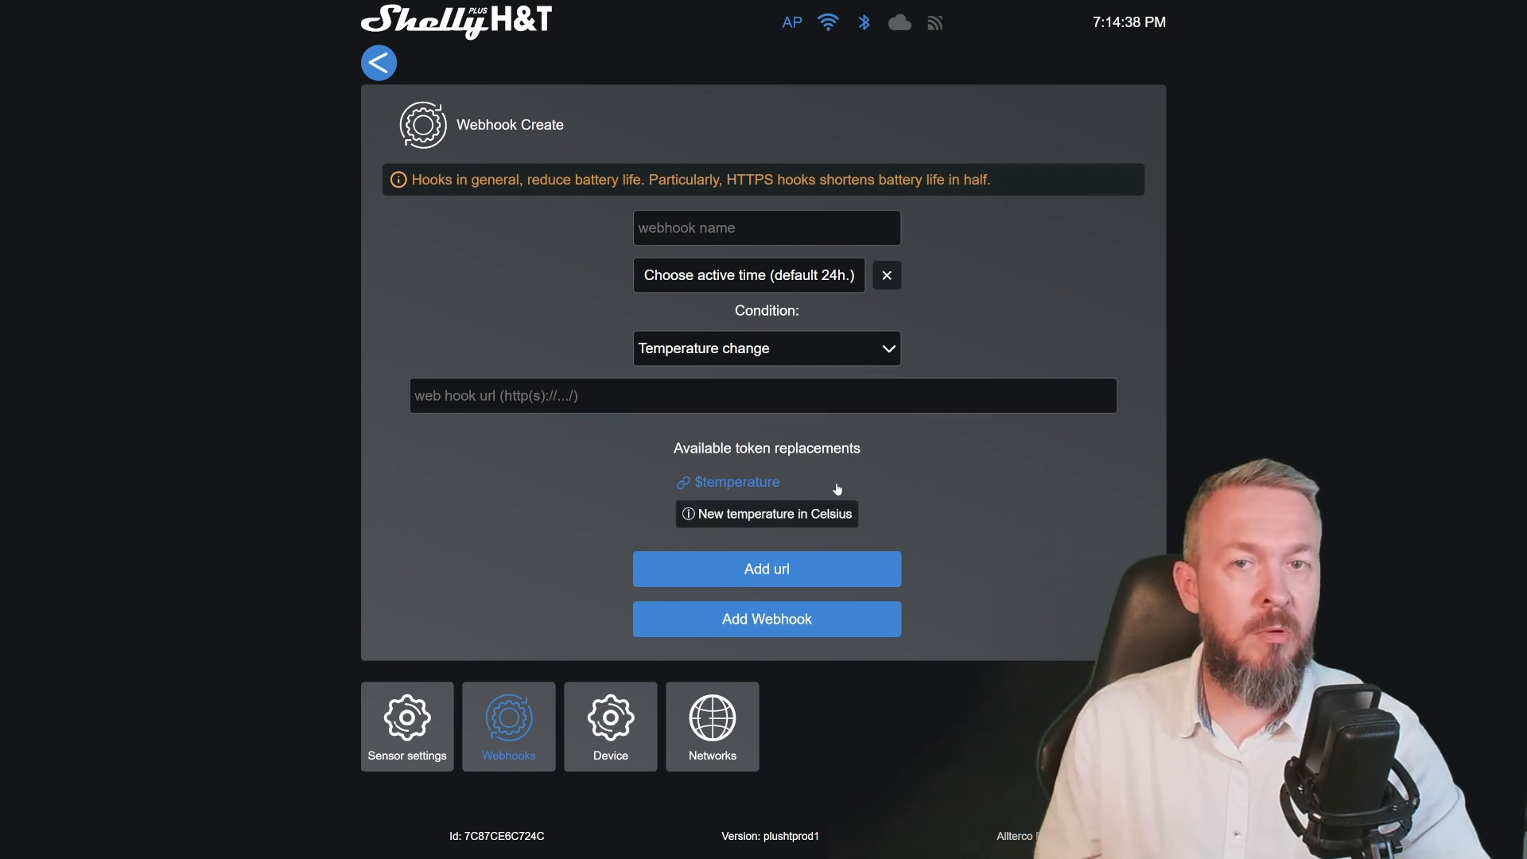
left_click_drag(787, 482, 705, 486)
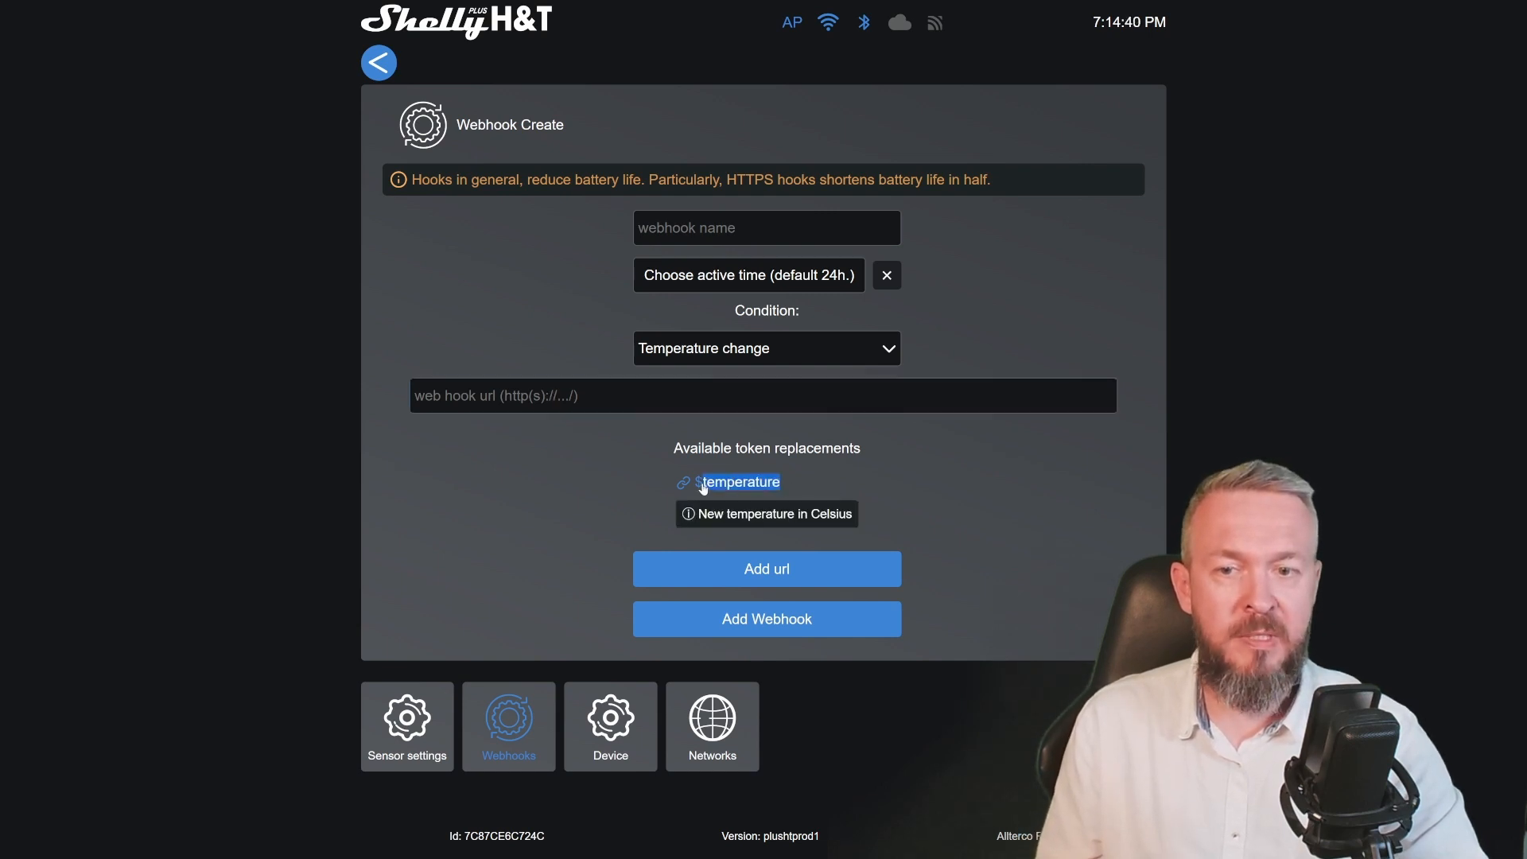
left_click(699, 487)
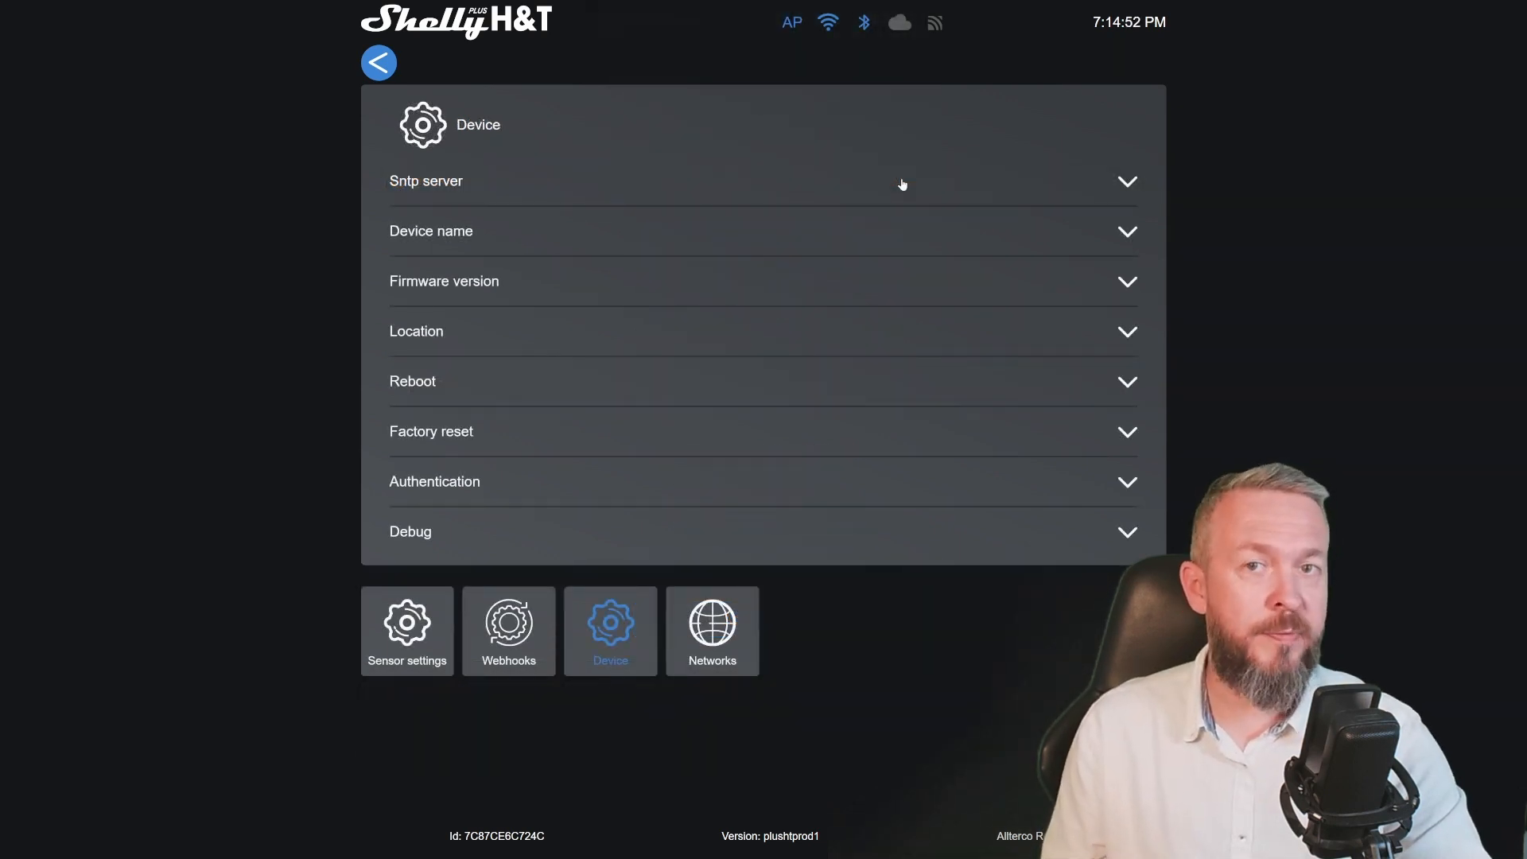
Review SNTP server, location and authentication settings, toggling device password protection
left_click(901, 190)
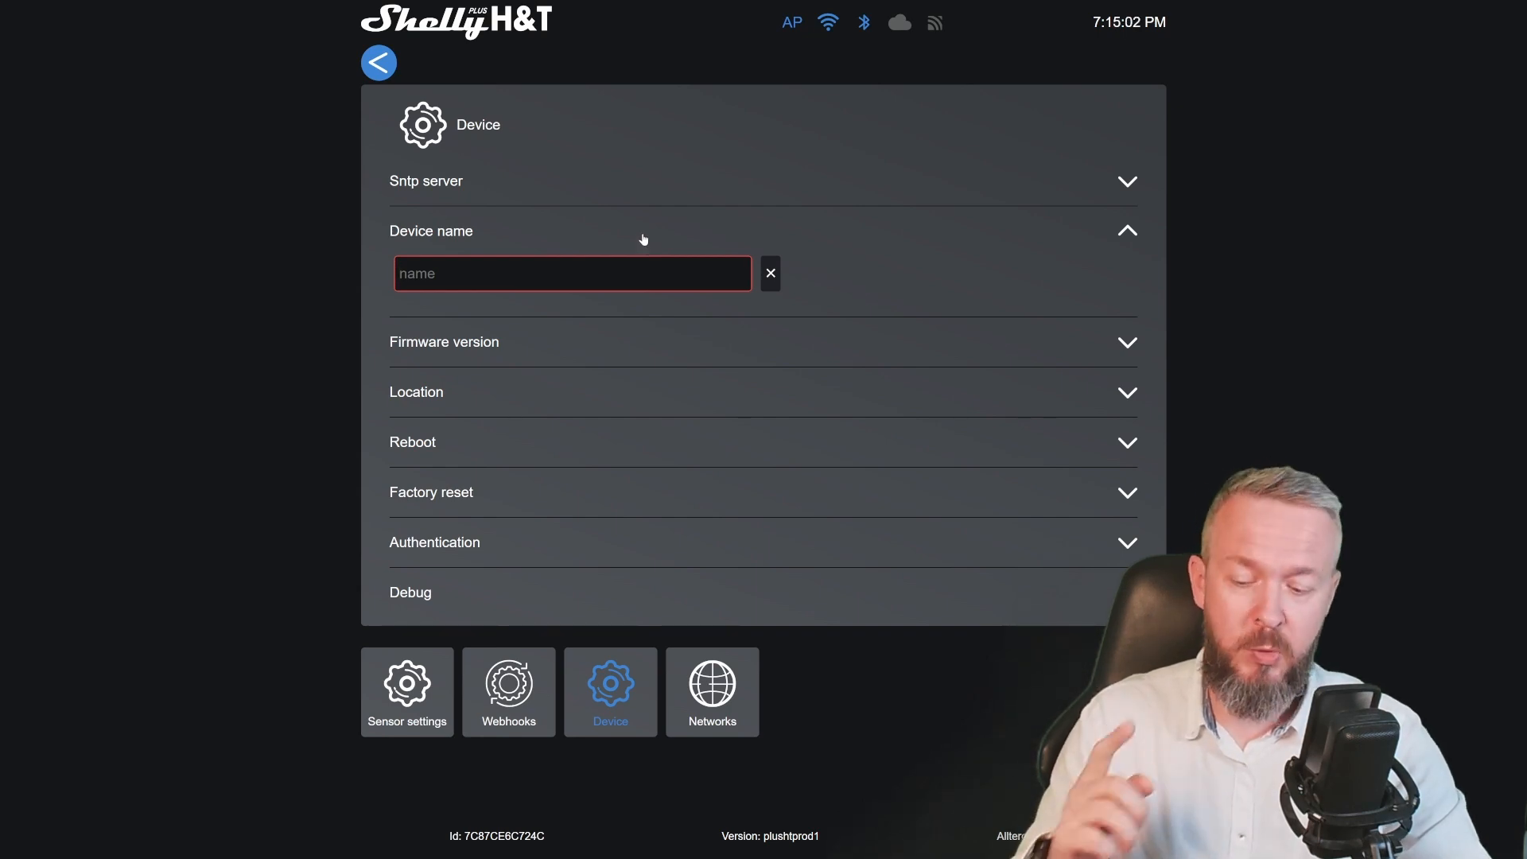
type("Bedroom")
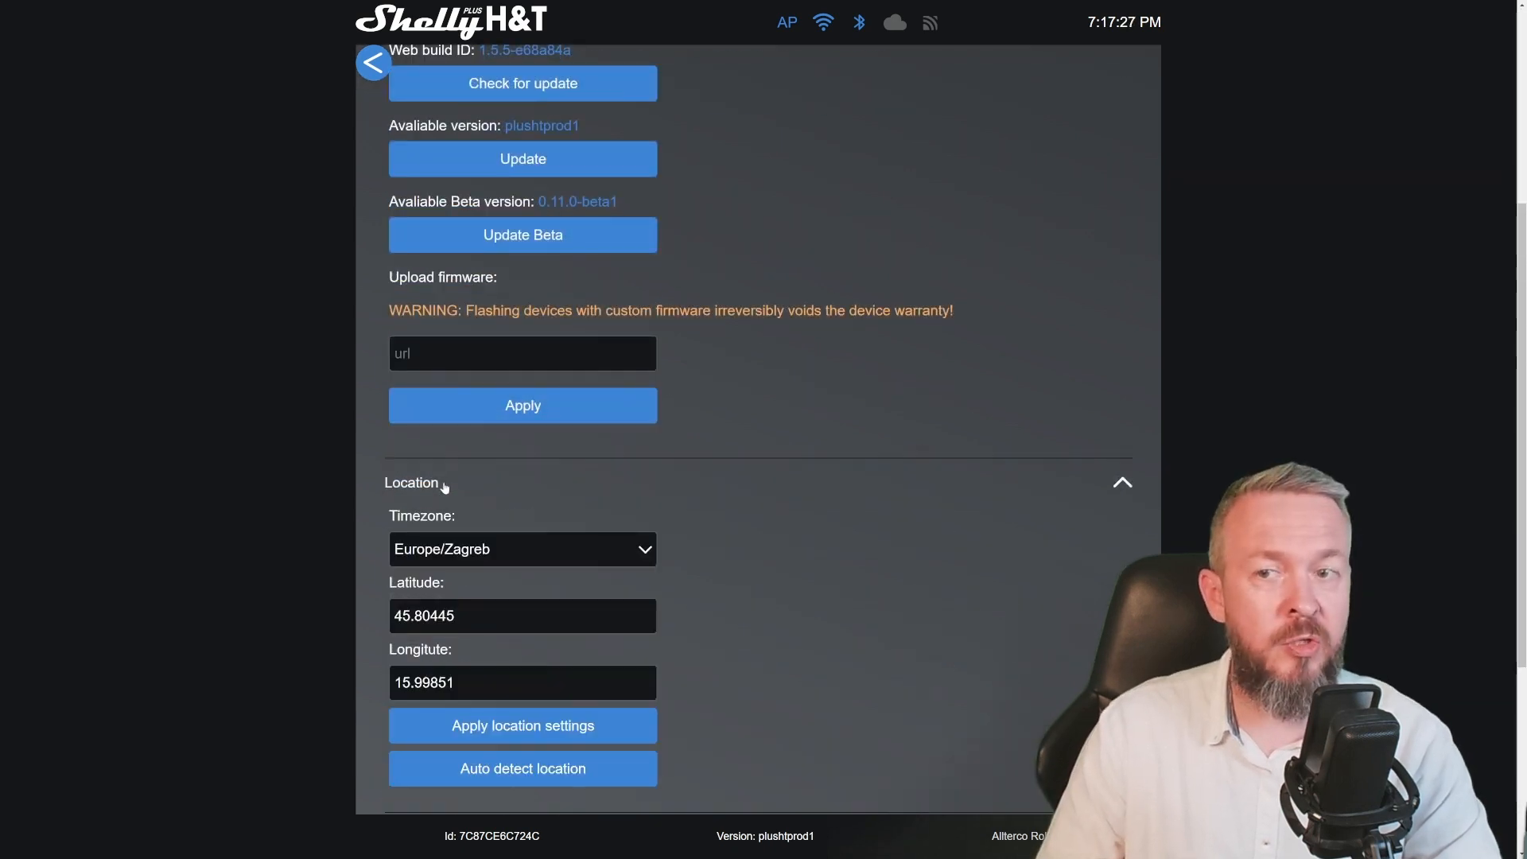
left_click(445, 486)
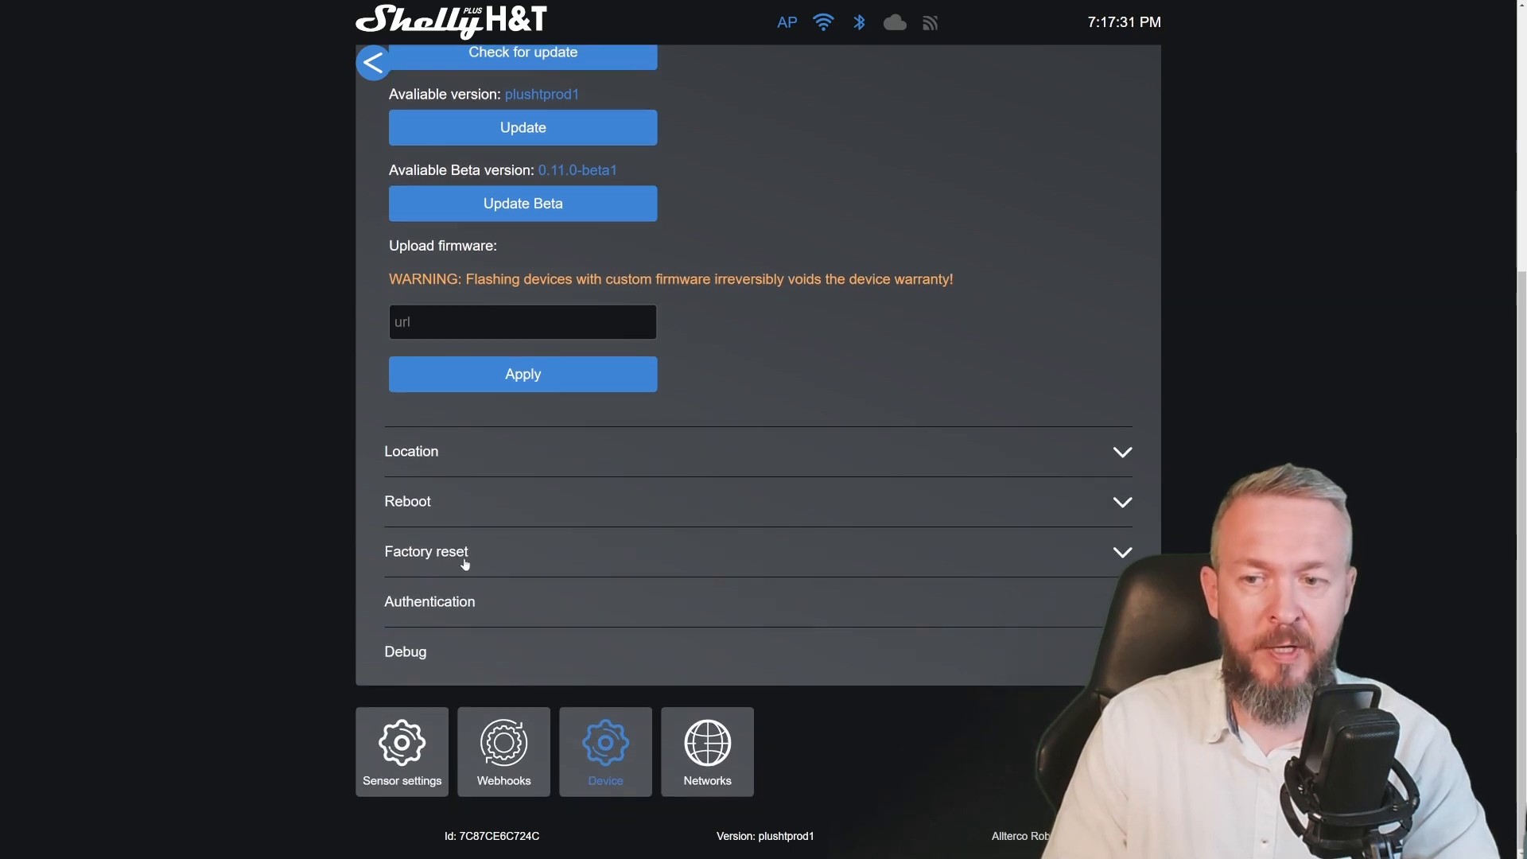
left_click(468, 603)
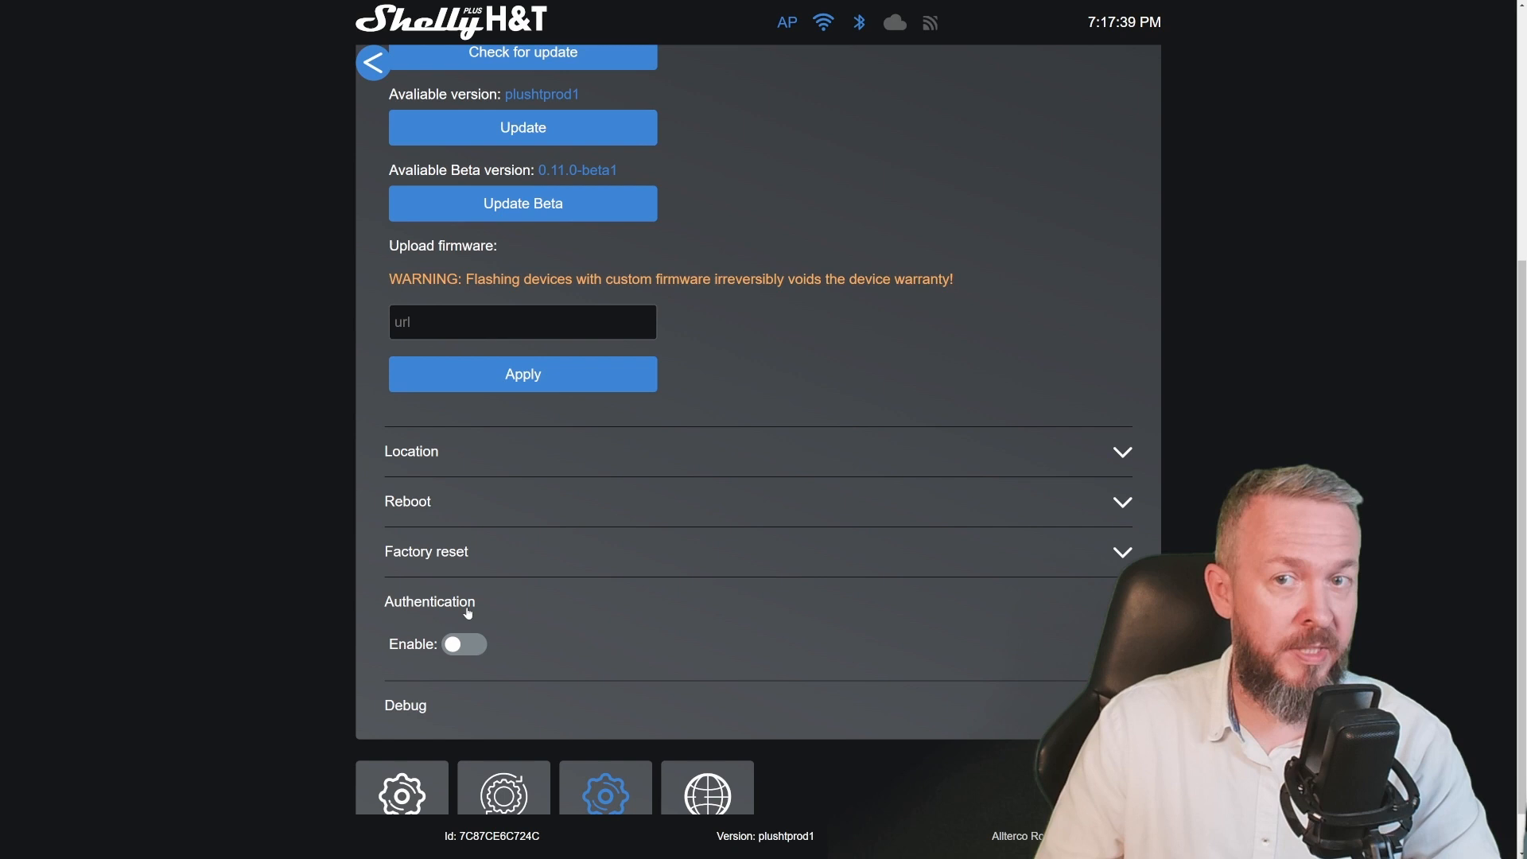
left_click(451, 646)
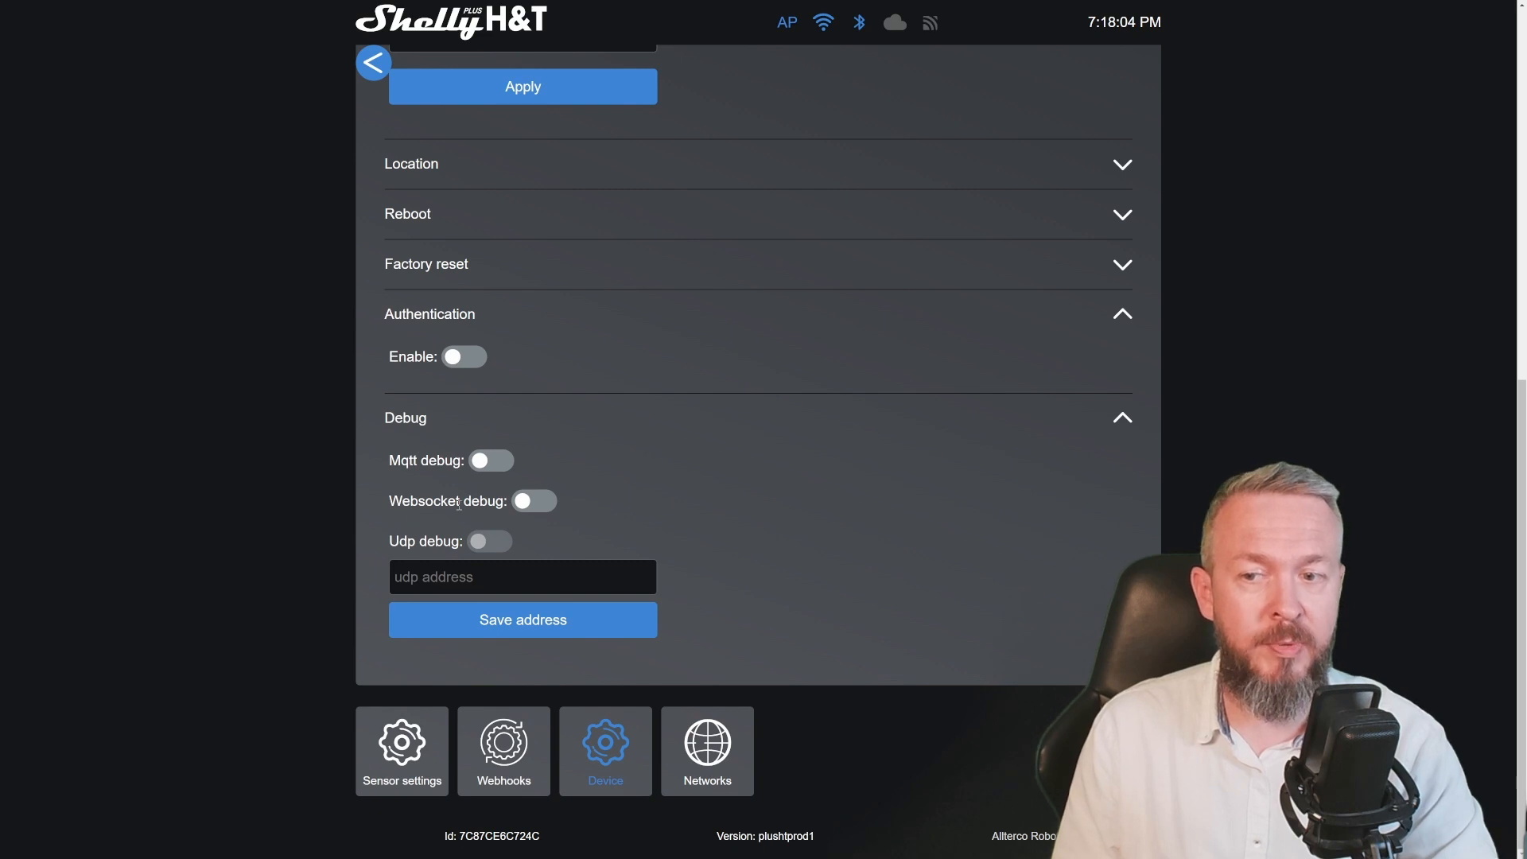
left_click(696, 755)
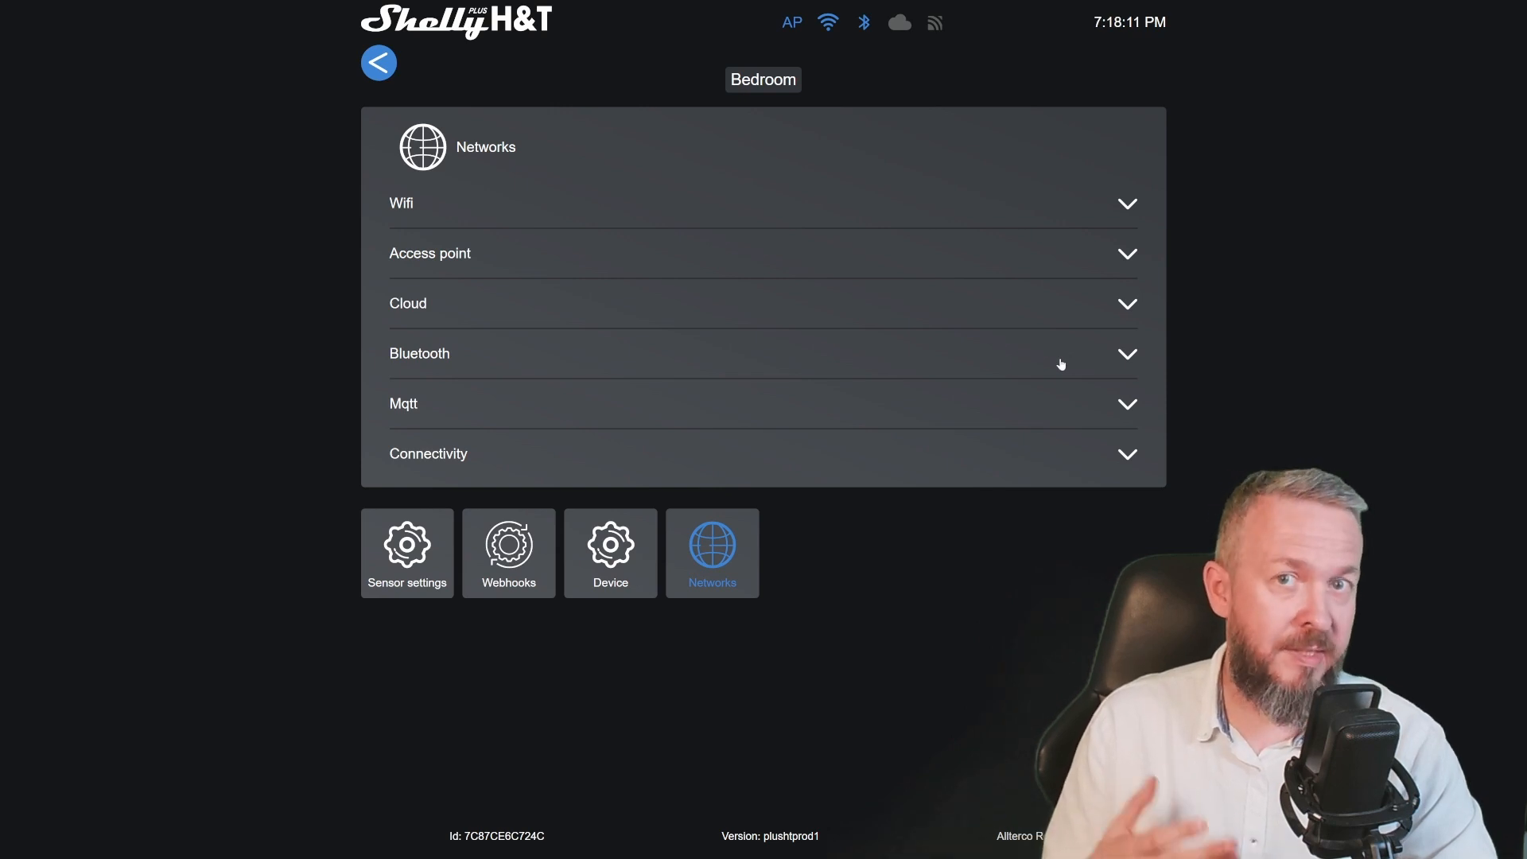
Review the Wi-Fi settings and disable Bluetooth on the sensor
left_click(698, 213)
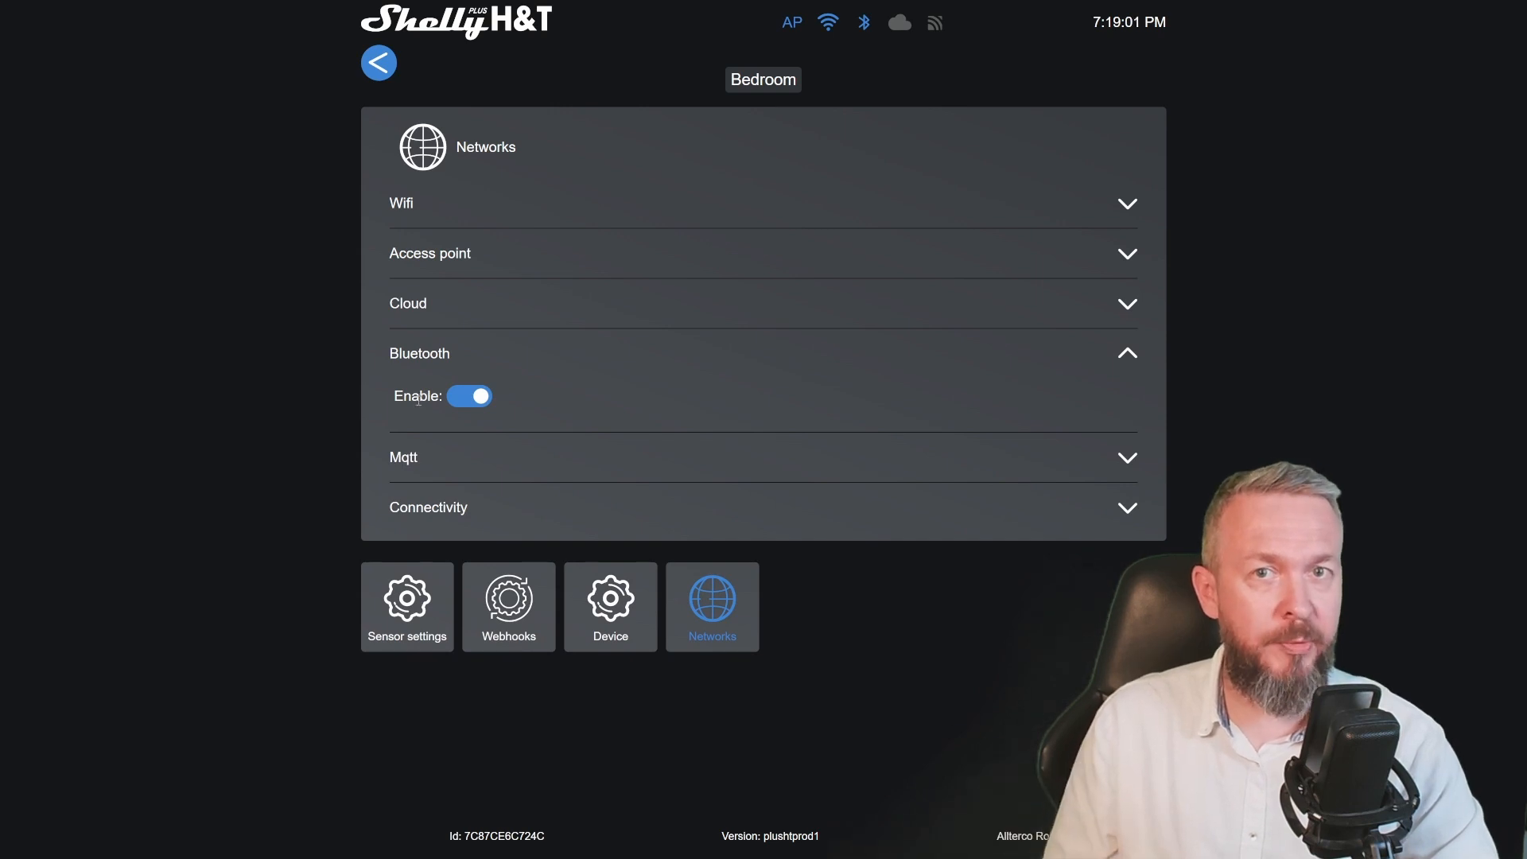
left_click(468, 396)
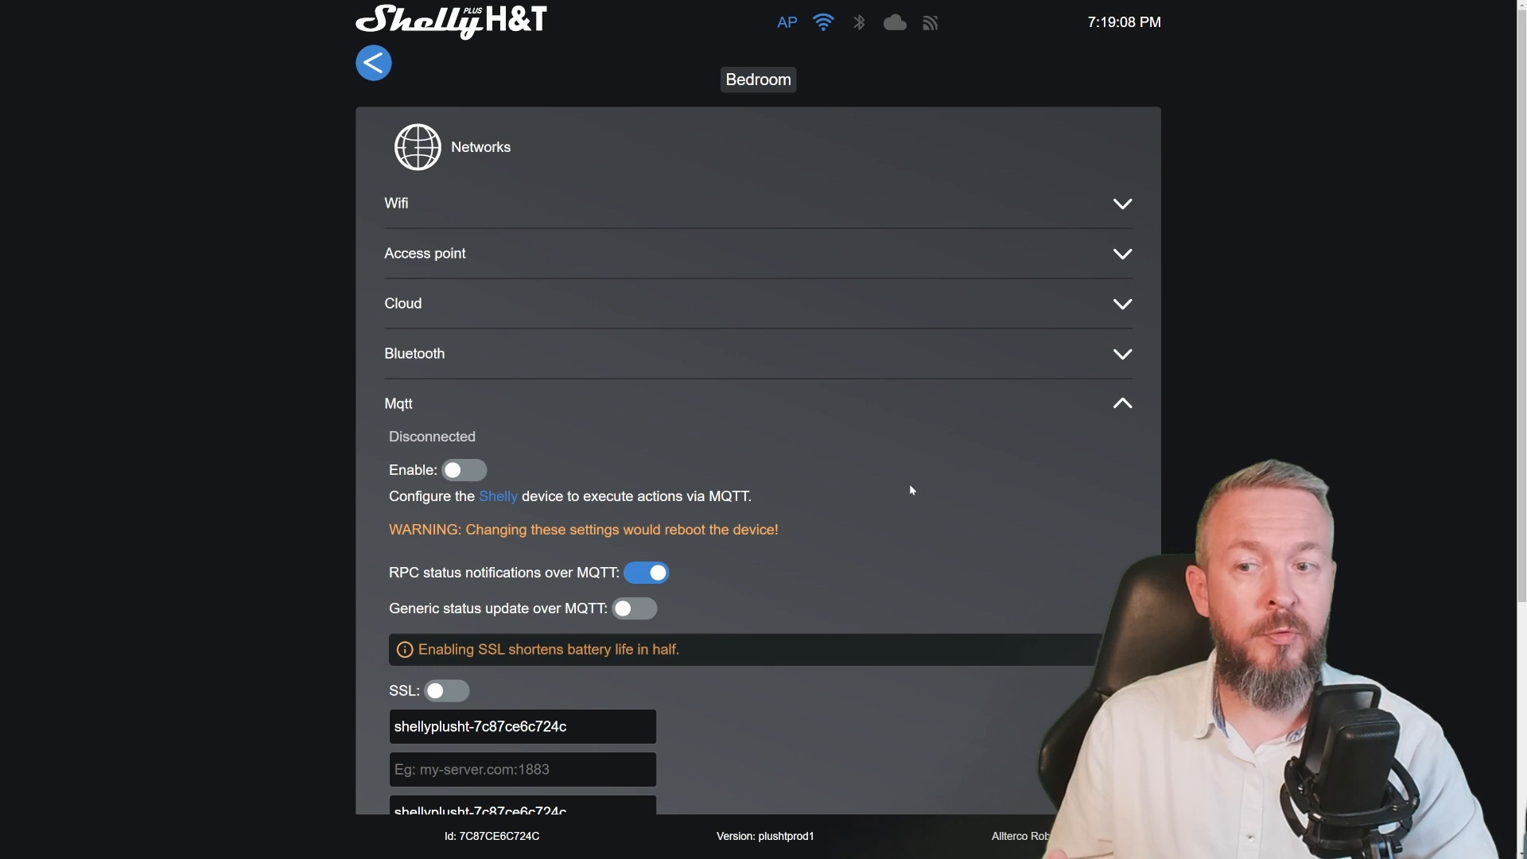
scroll(906, 480, "down", 1)
scroll(905, 480, "down", 1)
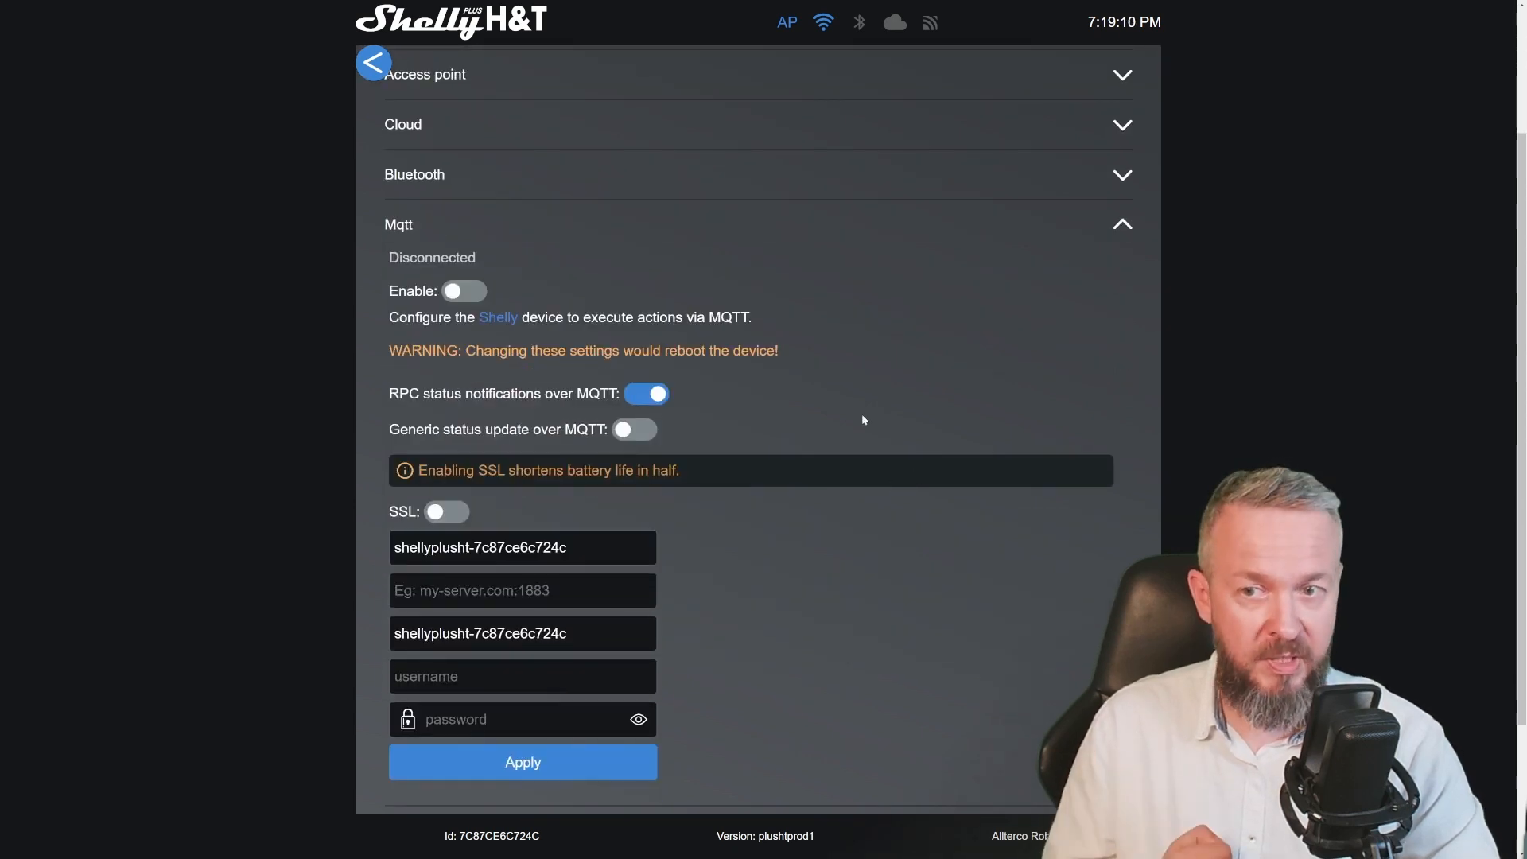
scroll(862, 413, "down", 1)
Review the MQTT server, username and password fields, leaving MQTT disabled
left_click(471, 427)
left_click(402, 471)
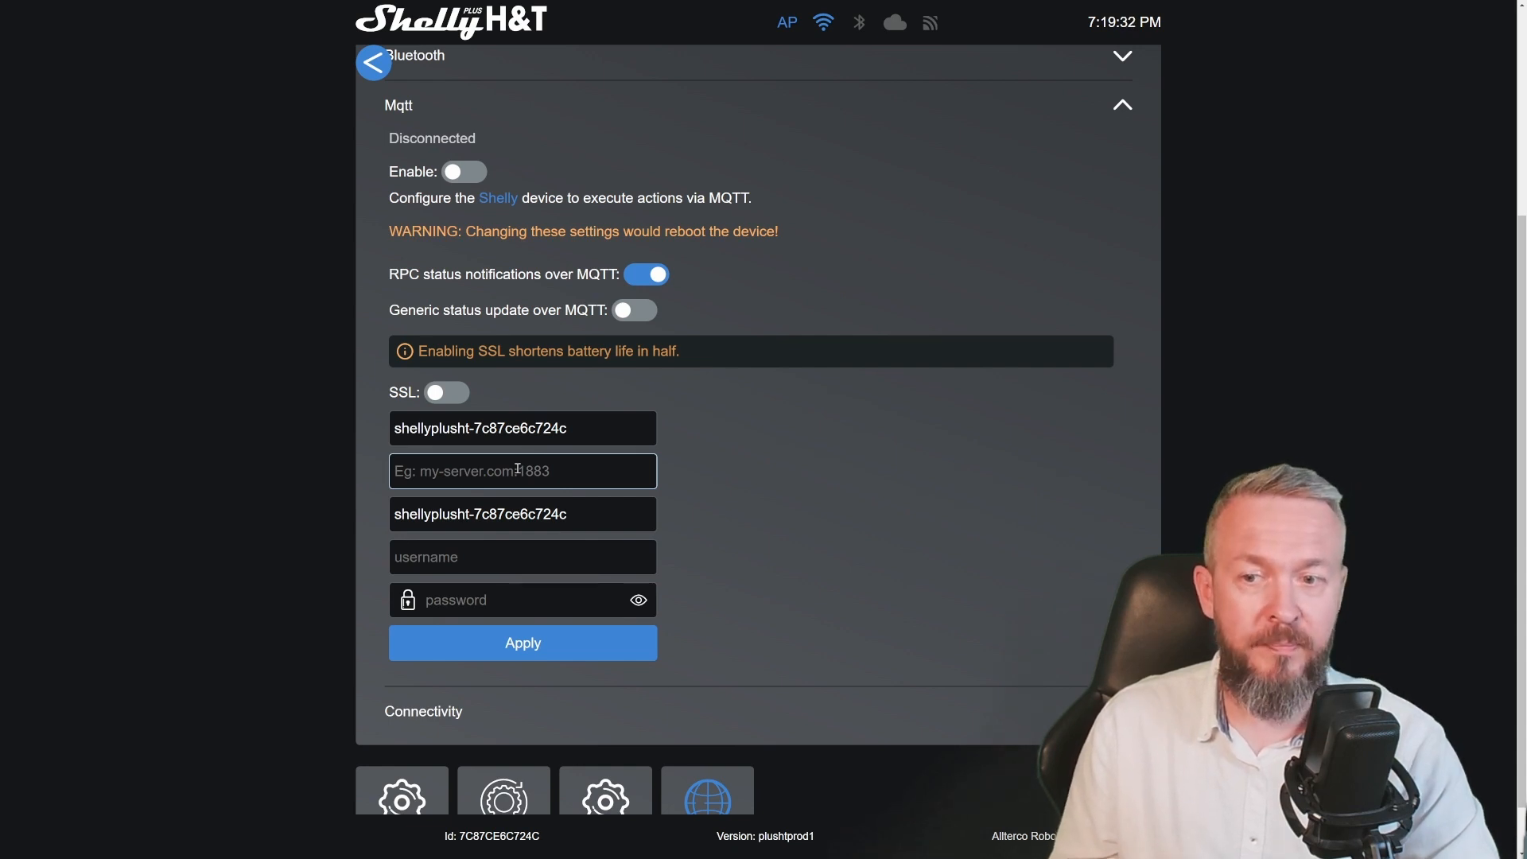
left_click(486, 556)
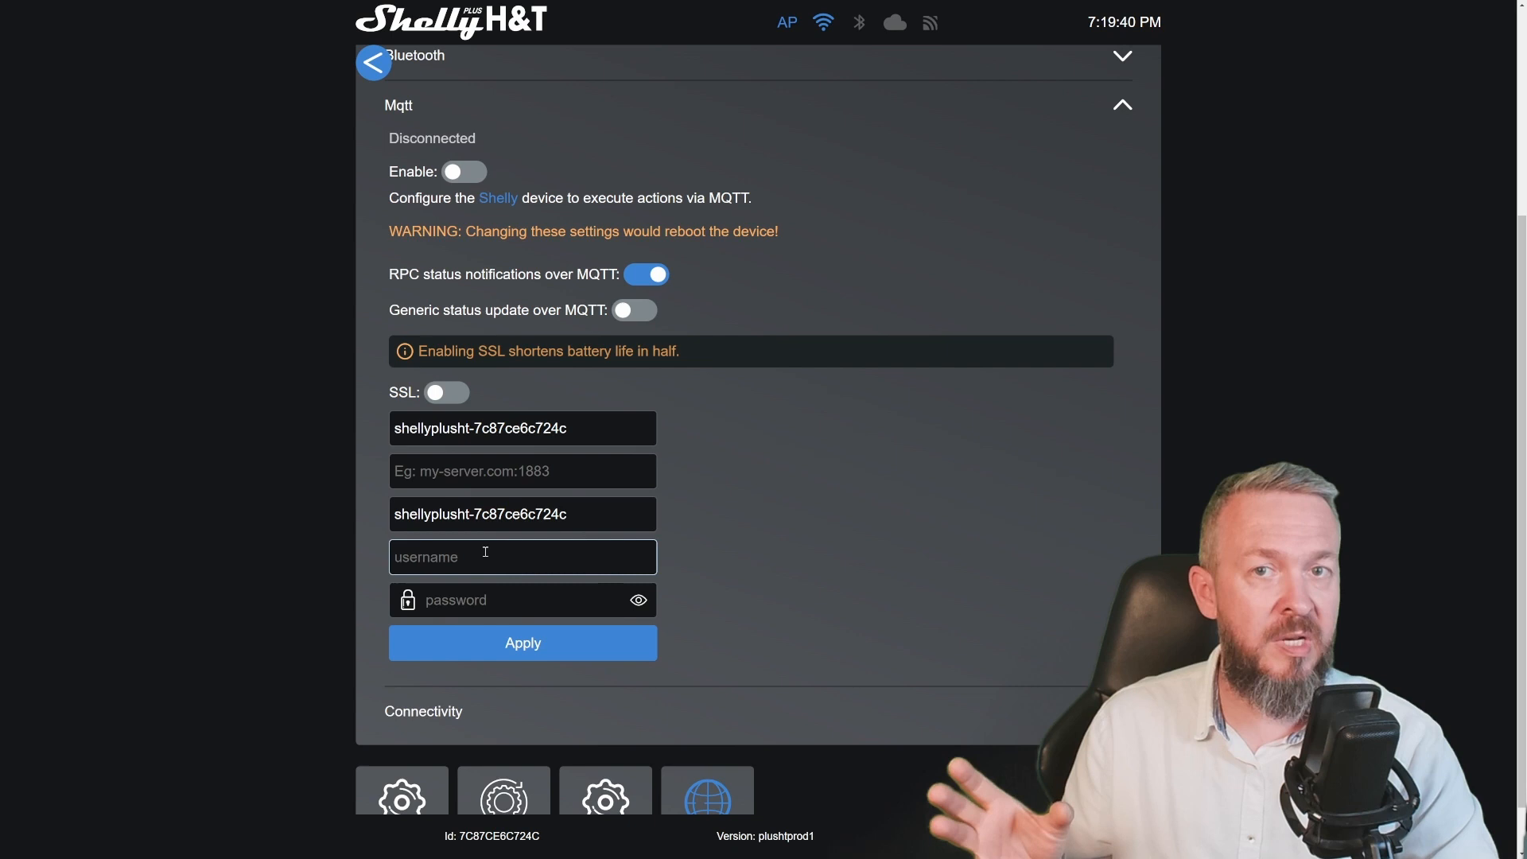
left_click(486, 599)
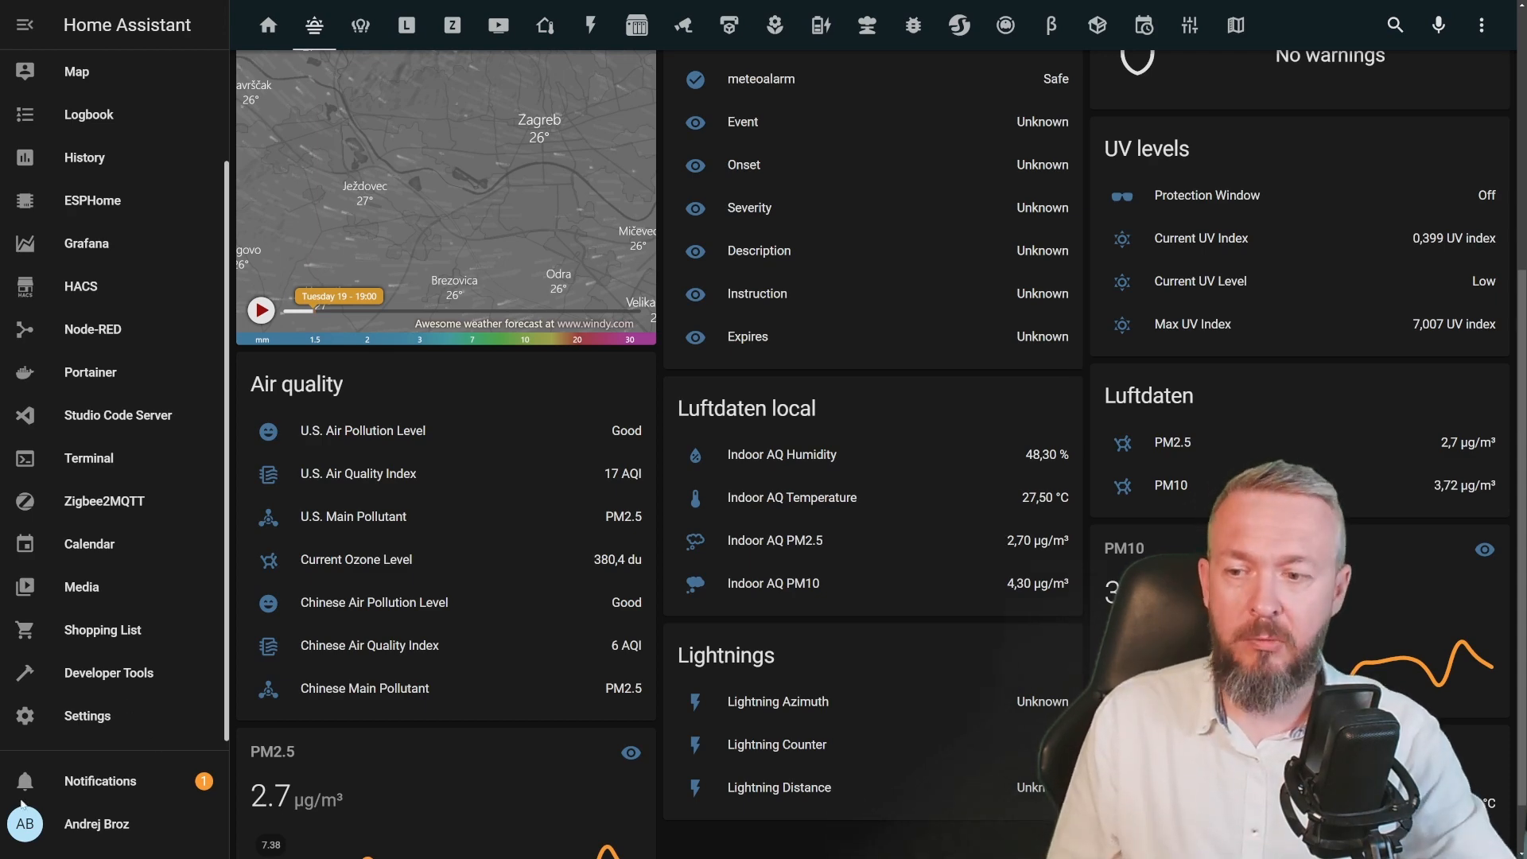
Follow the new-devices notification and configure the discovered Shelly sensor
left_click(78, 789)
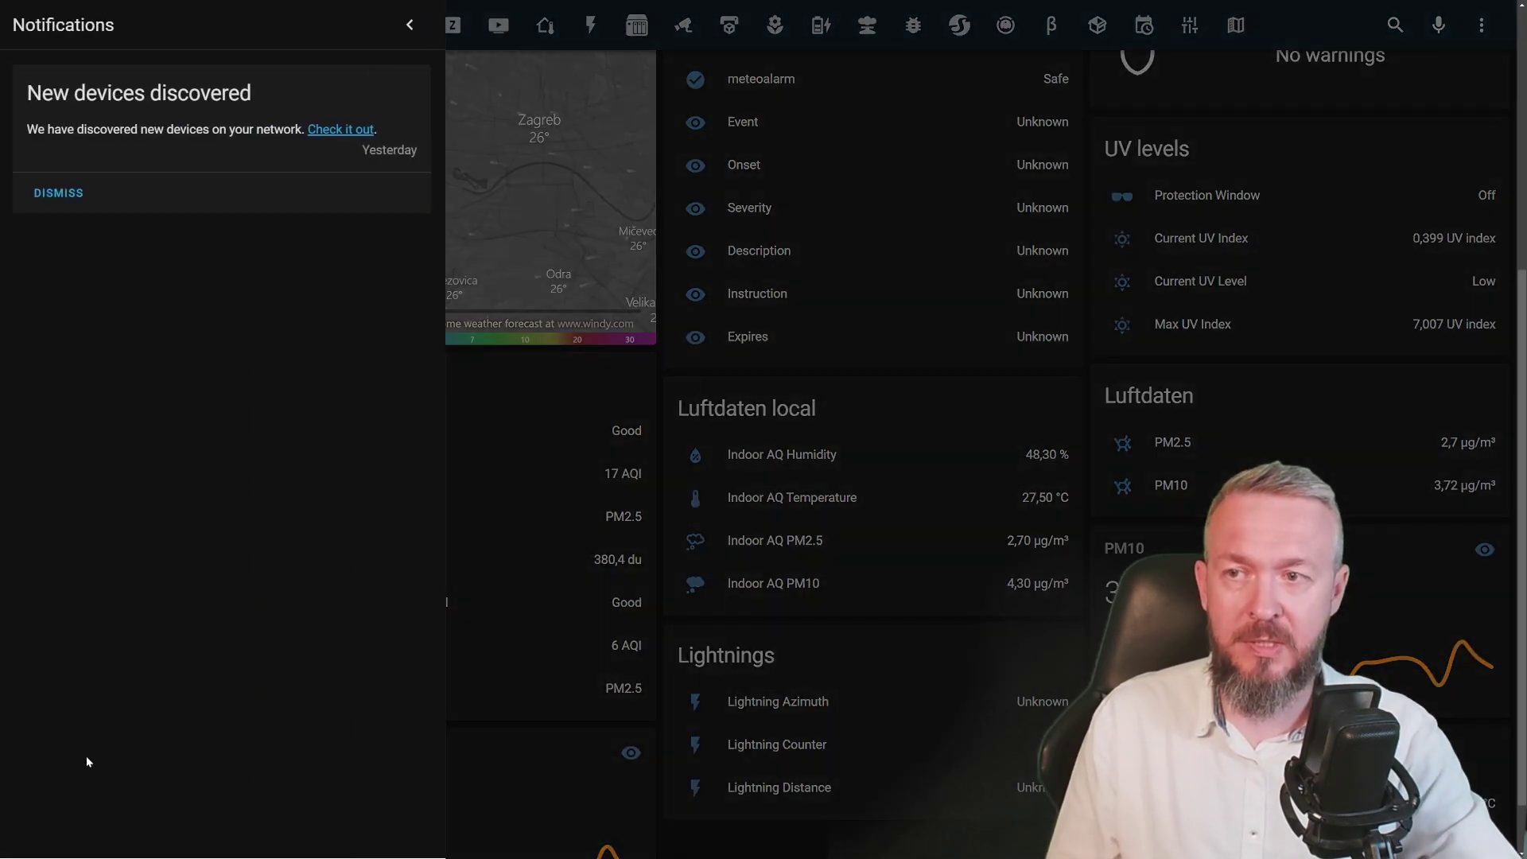
left_click(339, 129)
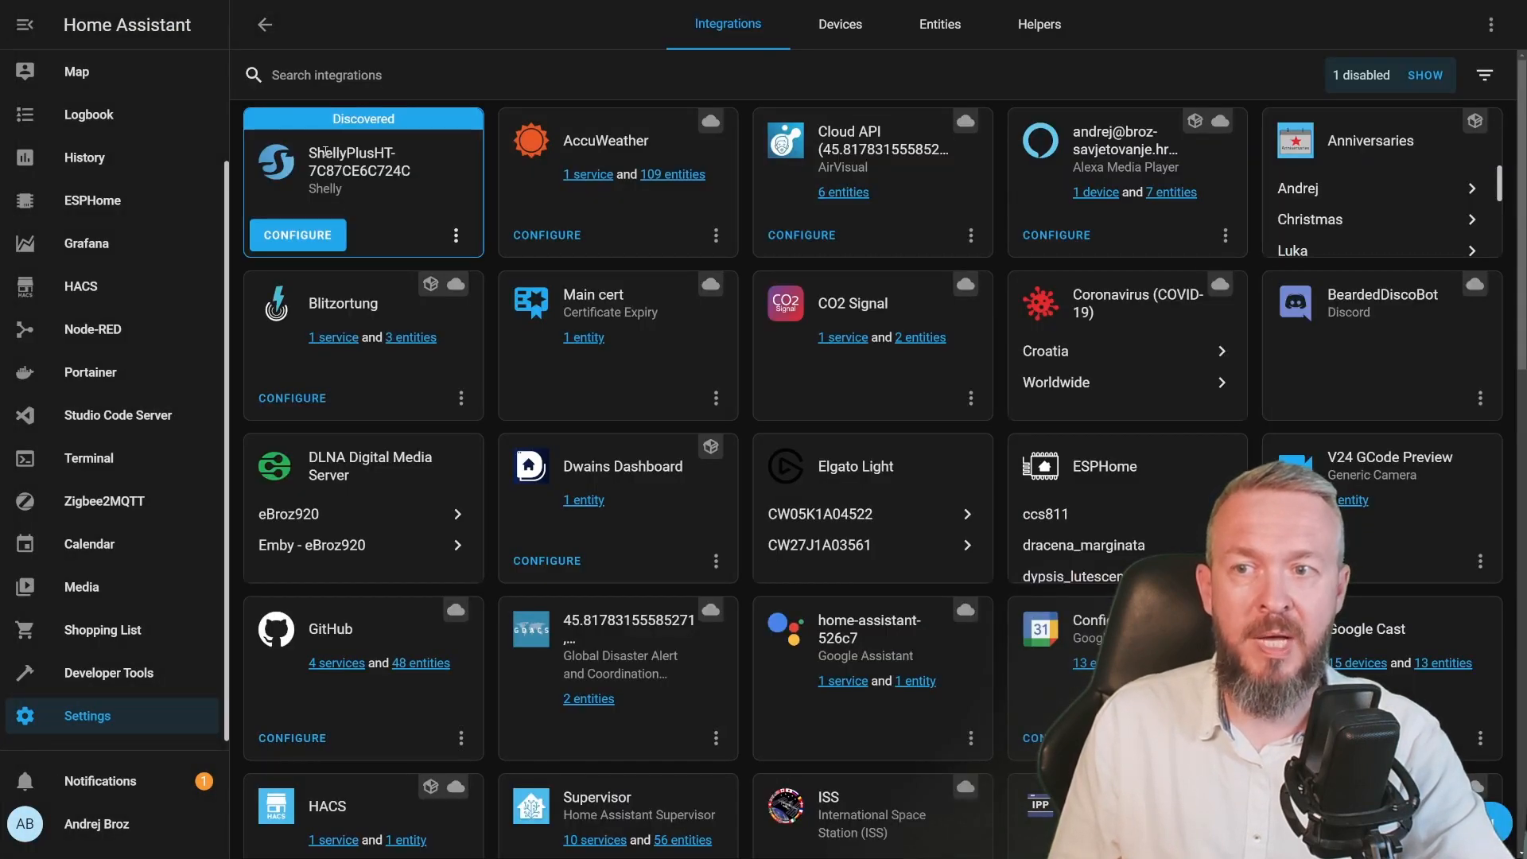
left_click(305, 234)
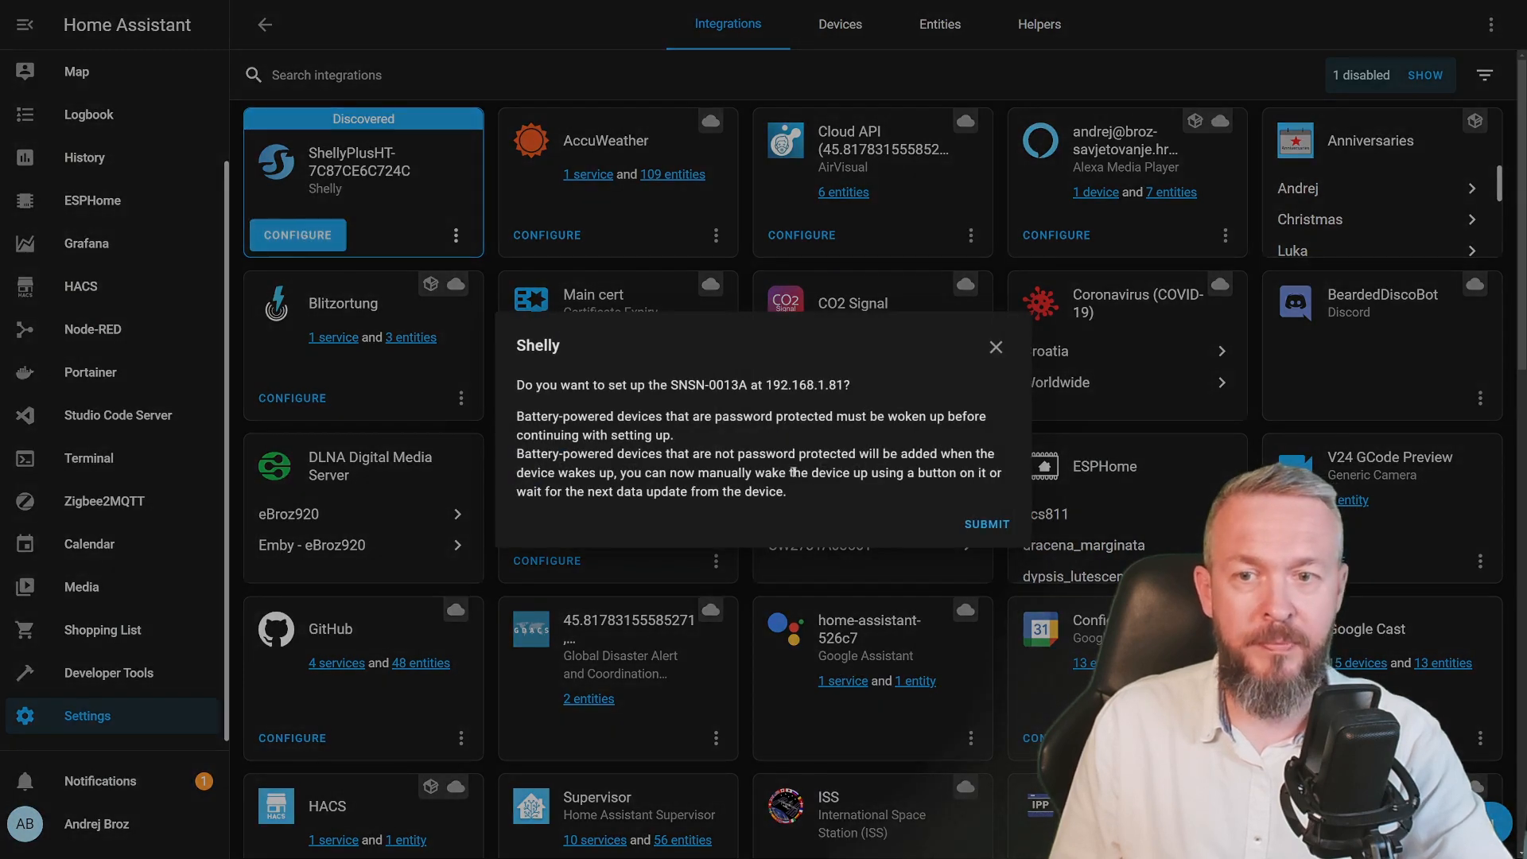
left_click(982, 525)
Assign the Shelly sensor to the Bedroom area and finish setup
left_click(827, 488)
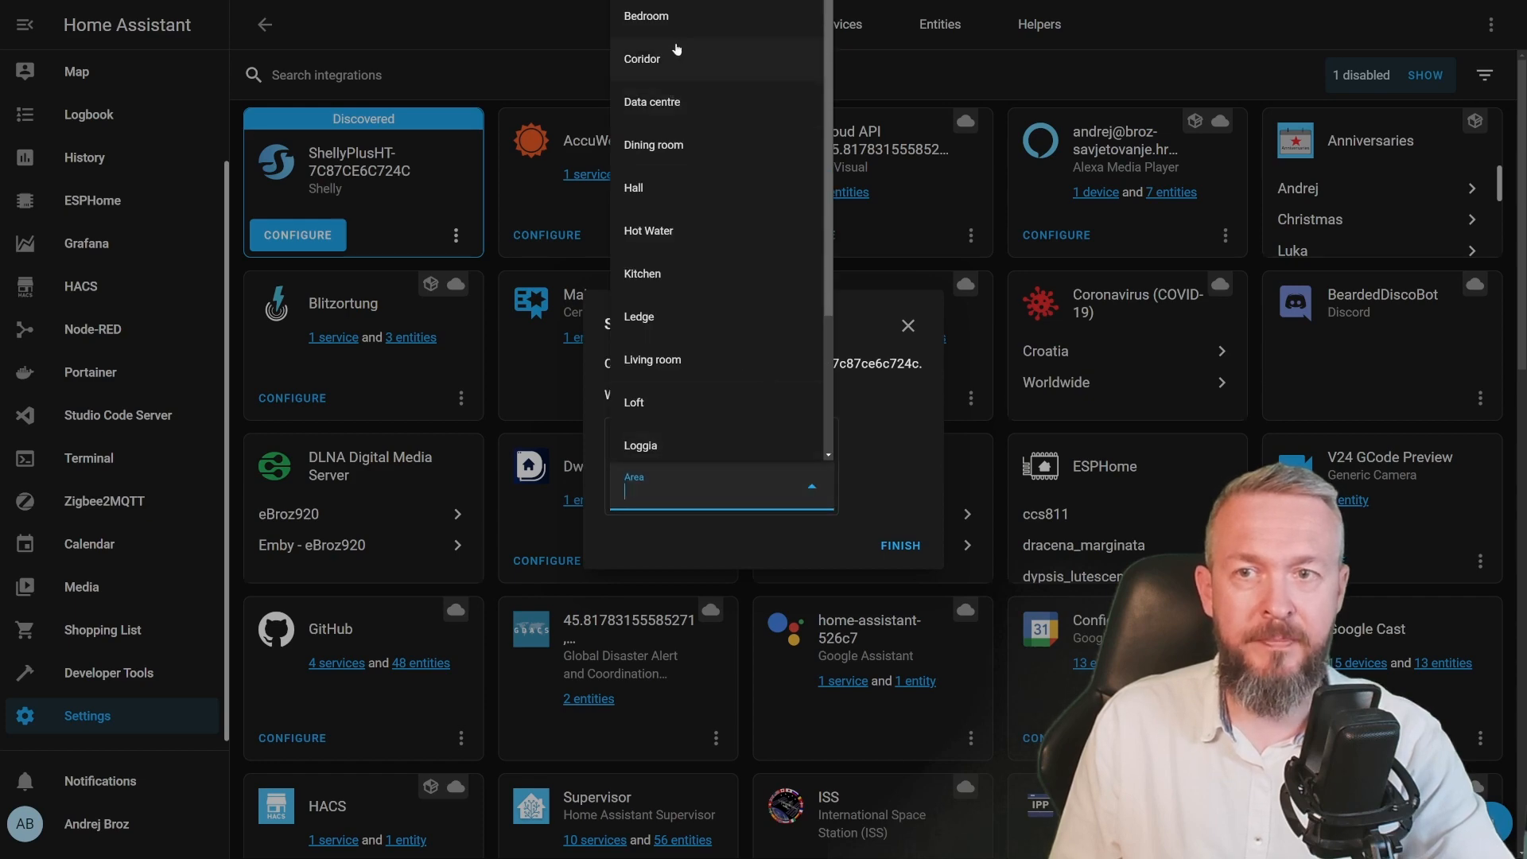
left_click(680, 18)
left_click(901, 546)
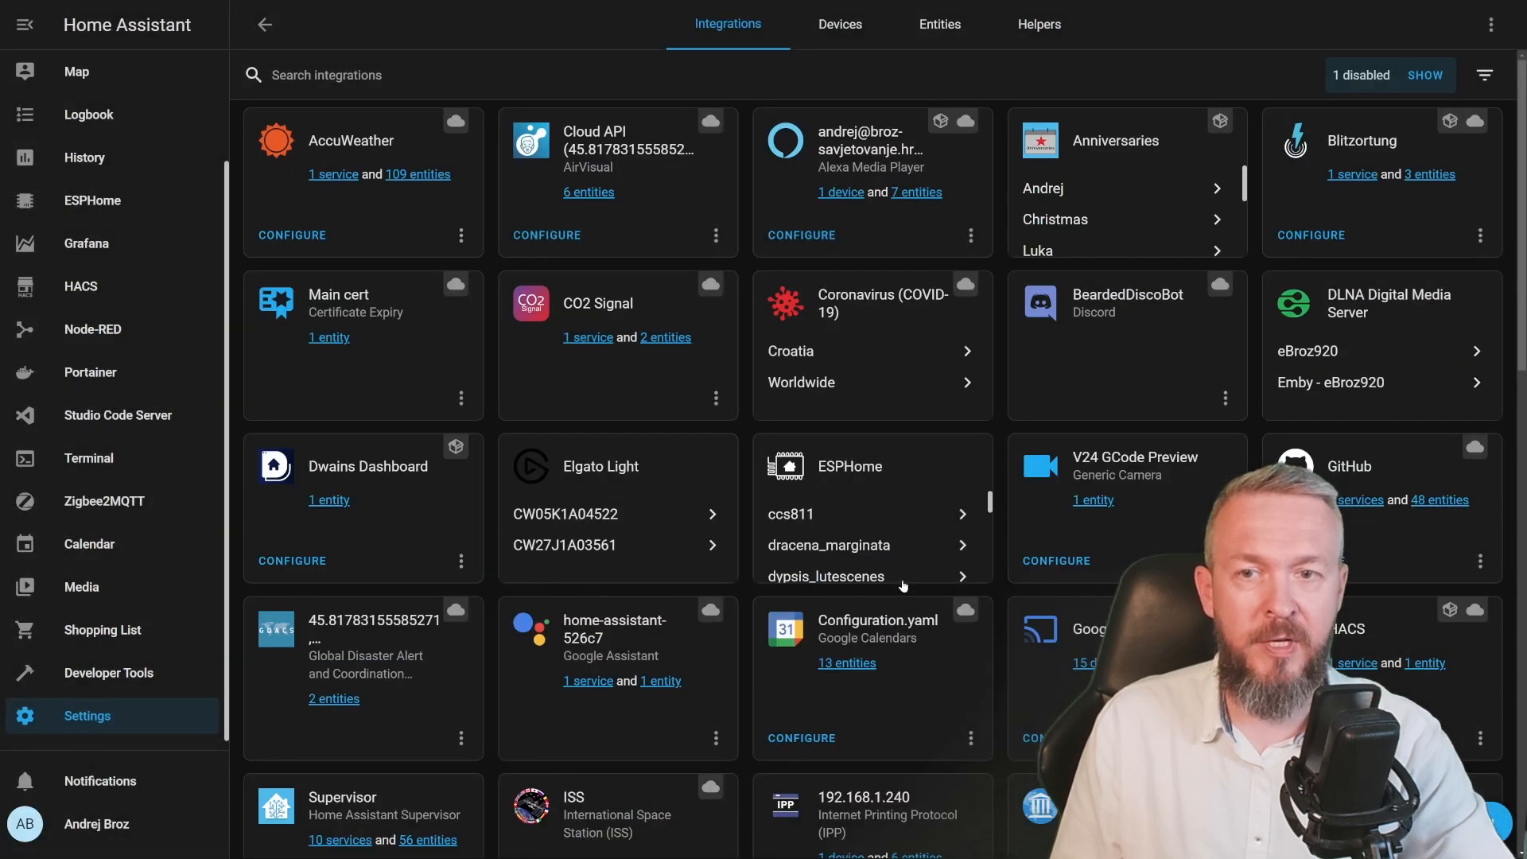